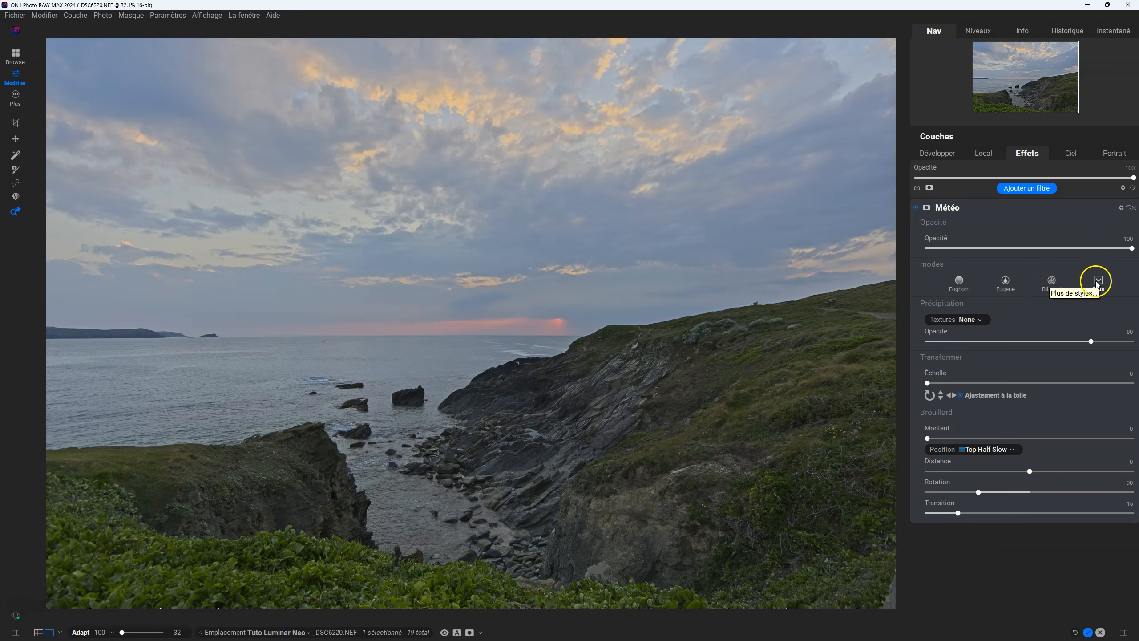
- Try the Foghorn, Eugene and Blizzard styles of the Météo filter, check the additional styles, and reset the filter
click(959, 283)
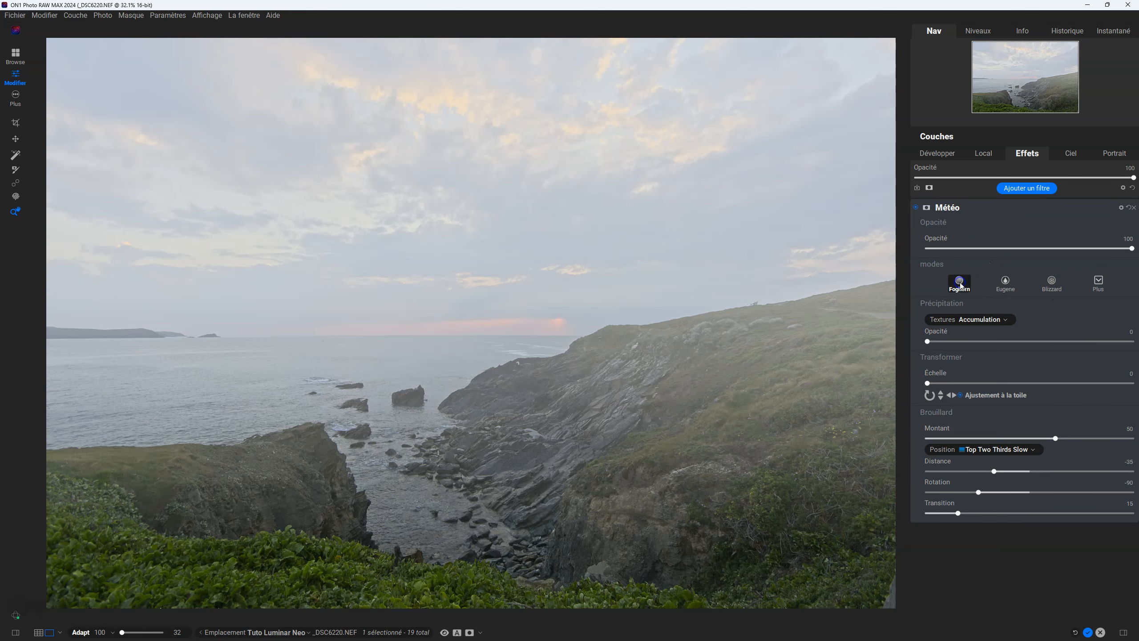
click(1006, 282)
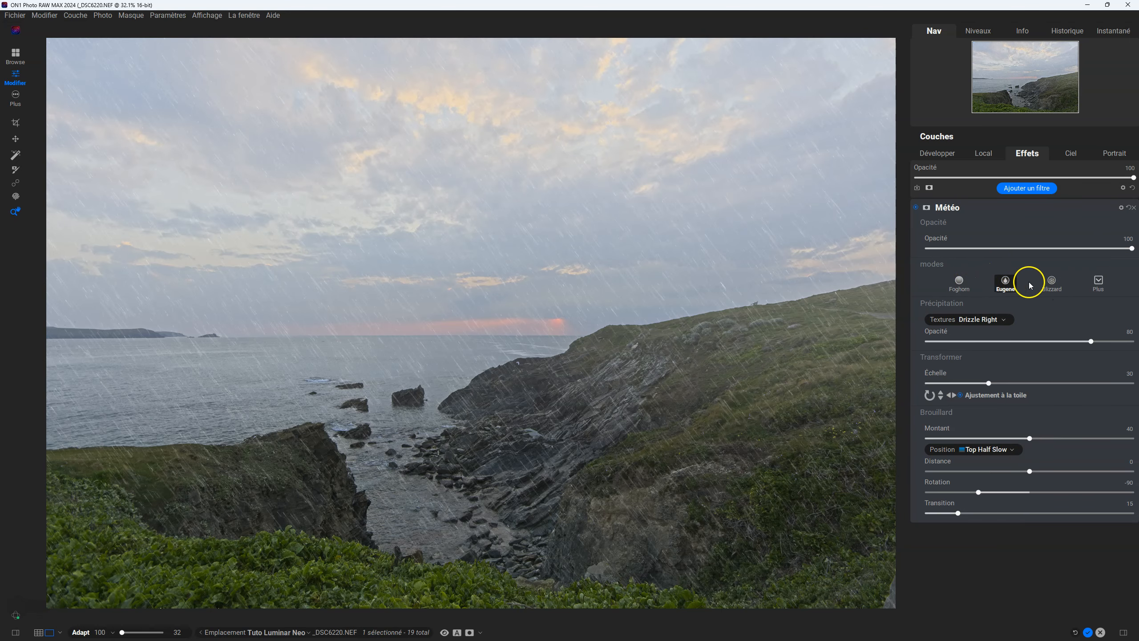
click(1050, 282)
click(1098, 283)
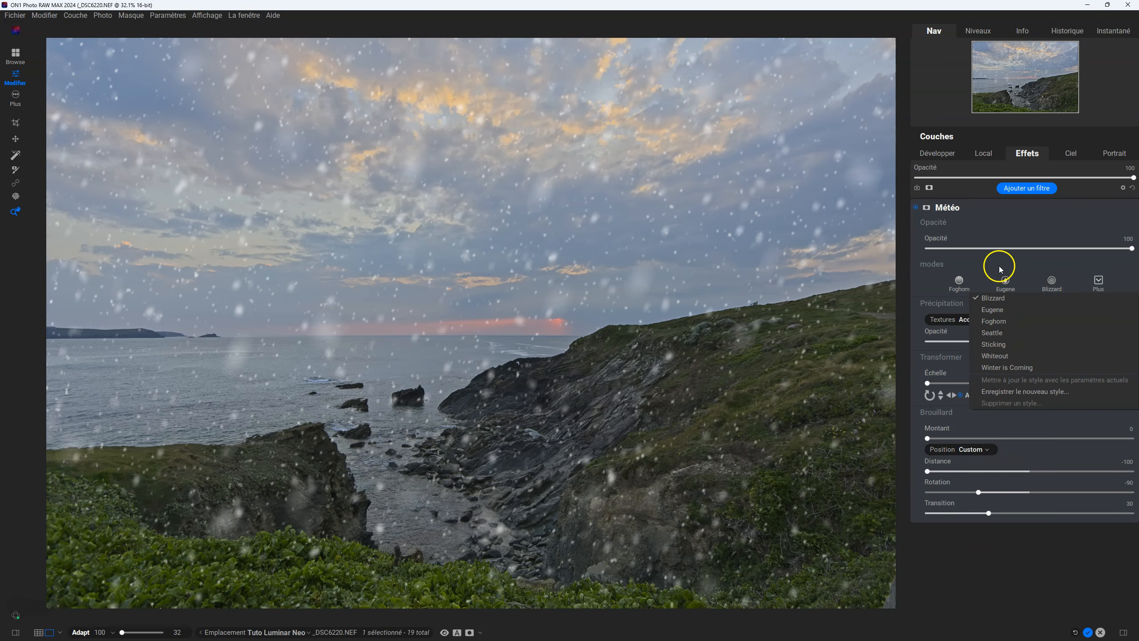
click(1000, 266)
click(958, 265)
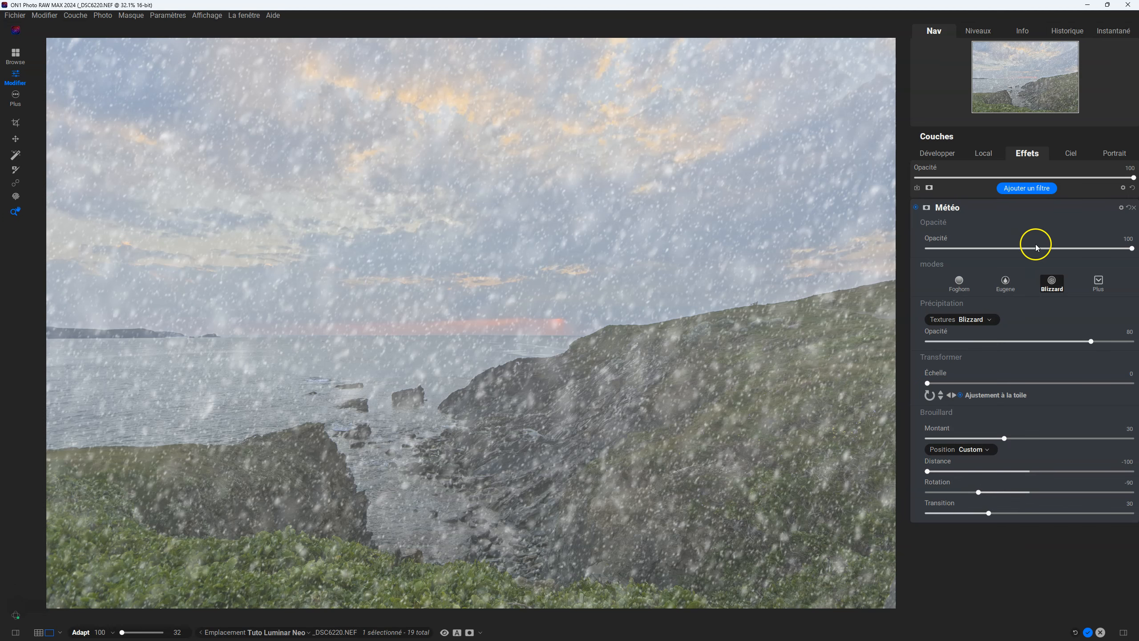
click(1129, 208)
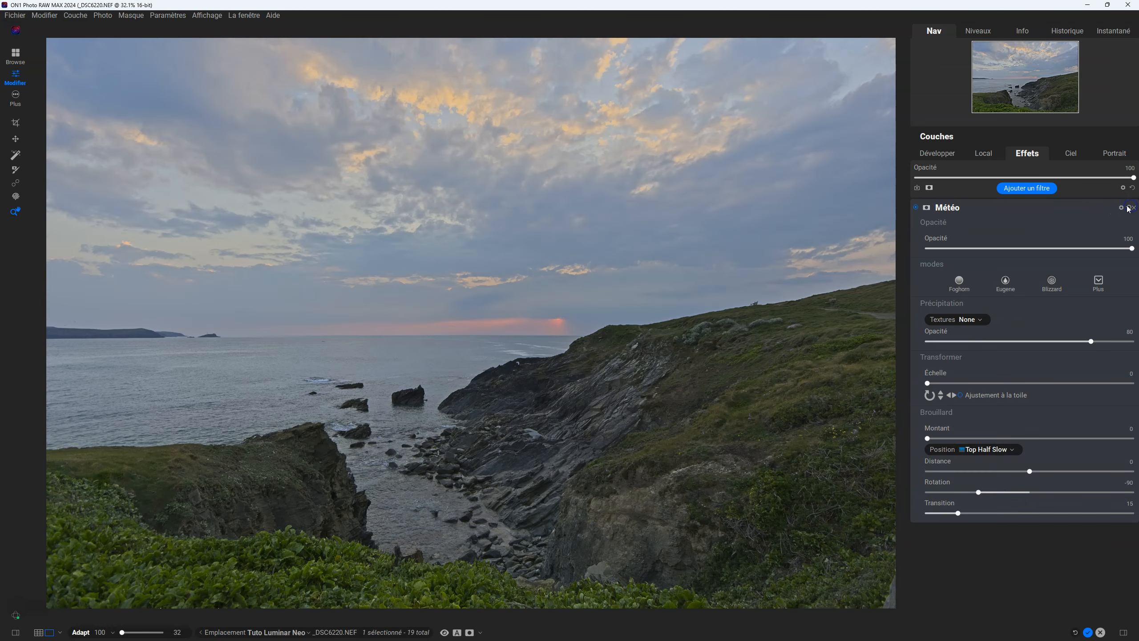
- Preview the precipitation textures of the Météo filter one after another, from Accumulation to Snow Light
click(978, 318)
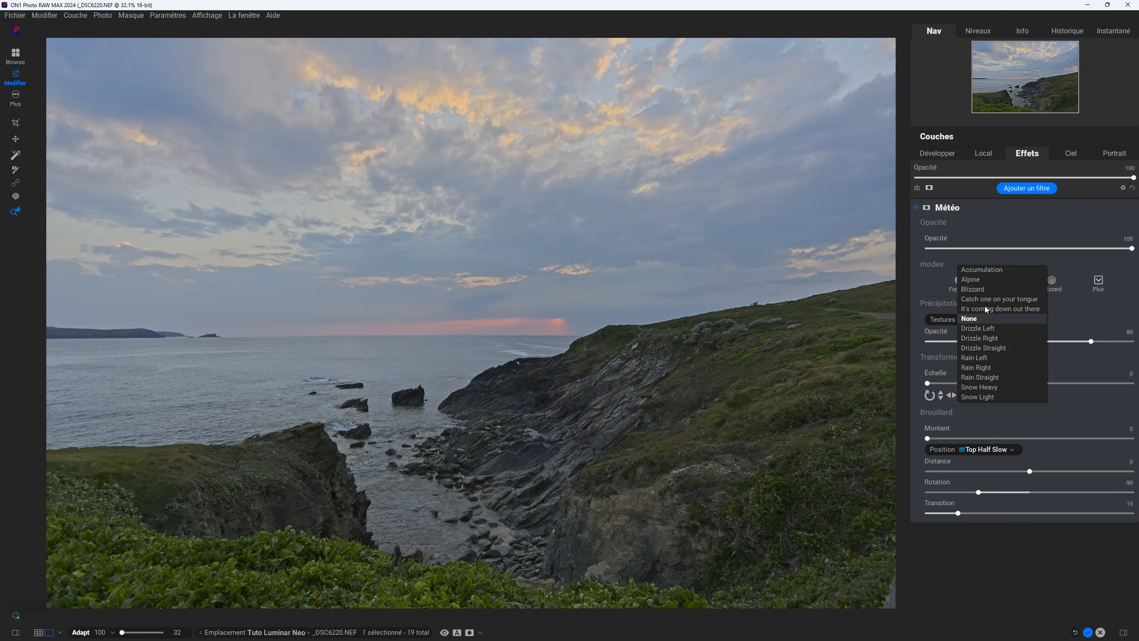
click(991, 269)
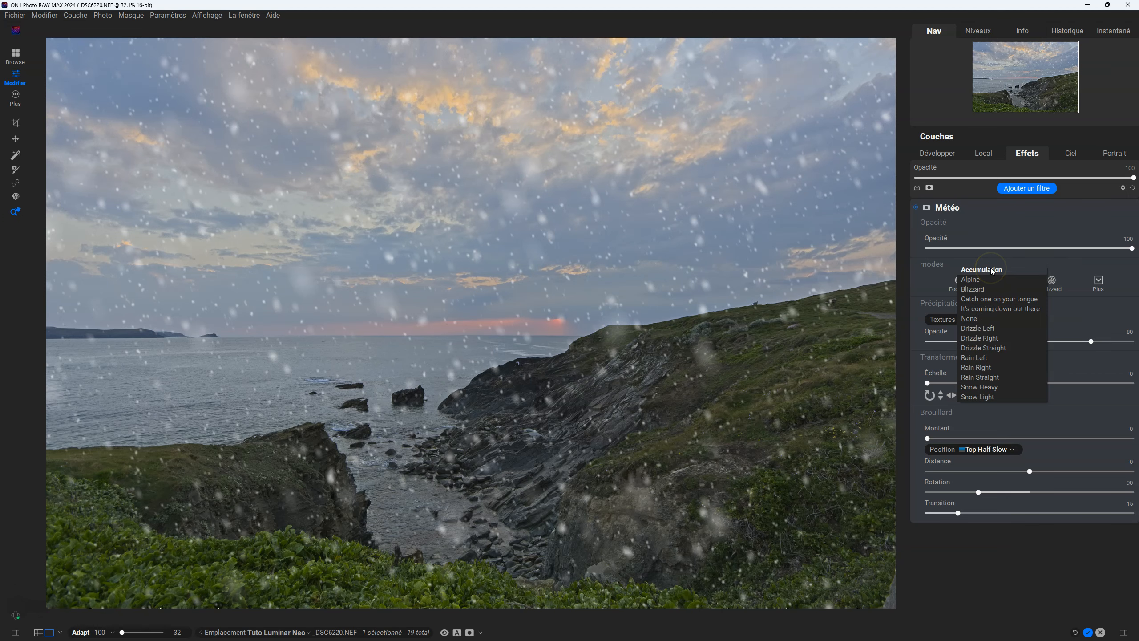
click(978, 279)
click(976, 300)
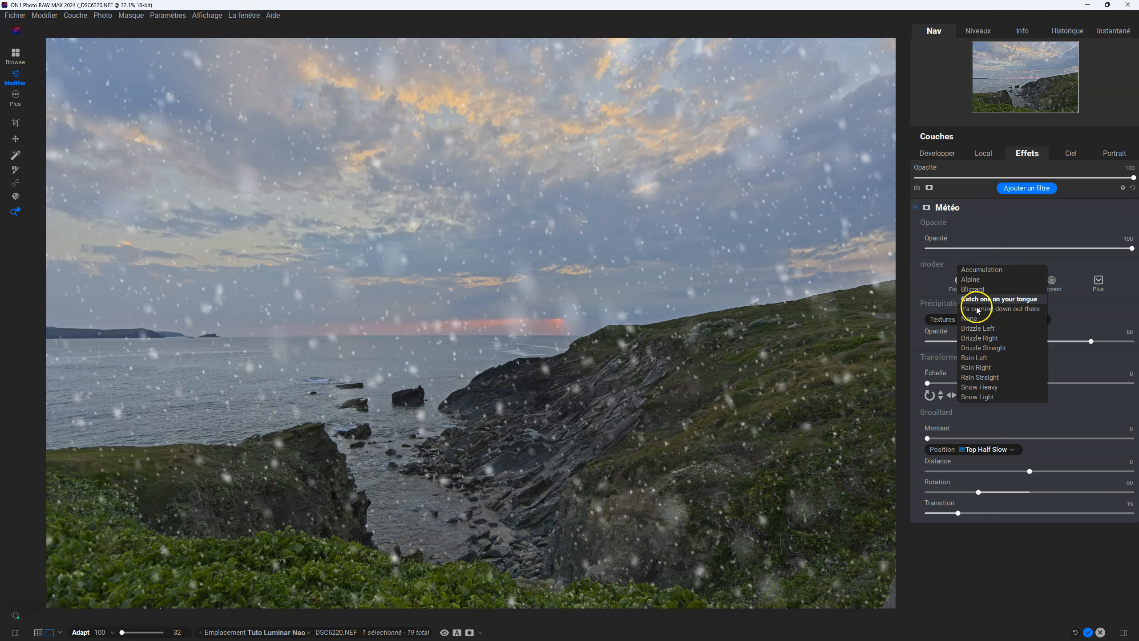
click(974, 308)
click(974, 319)
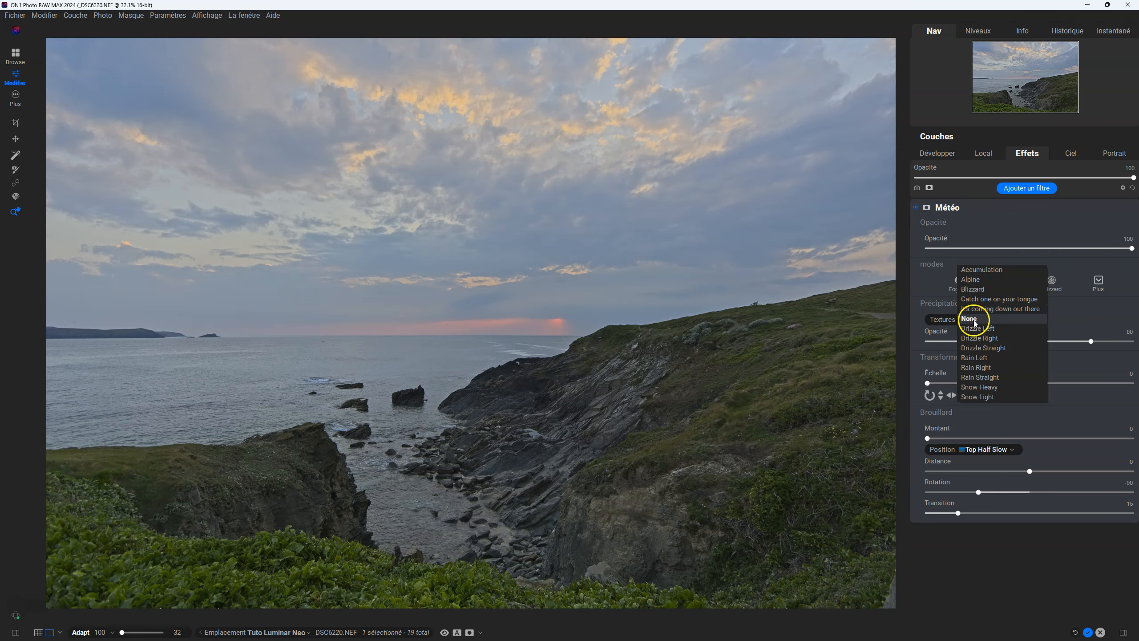
click(975, 329)
click(977, 339)
click(978, 349)
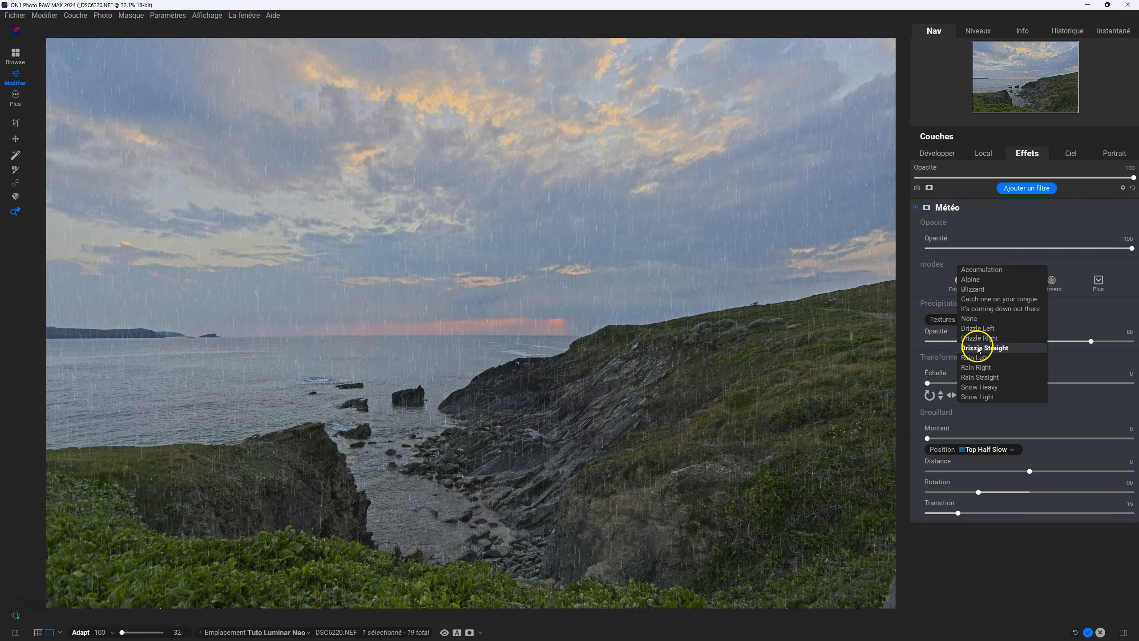
click(977, 358)
click(977, 368)
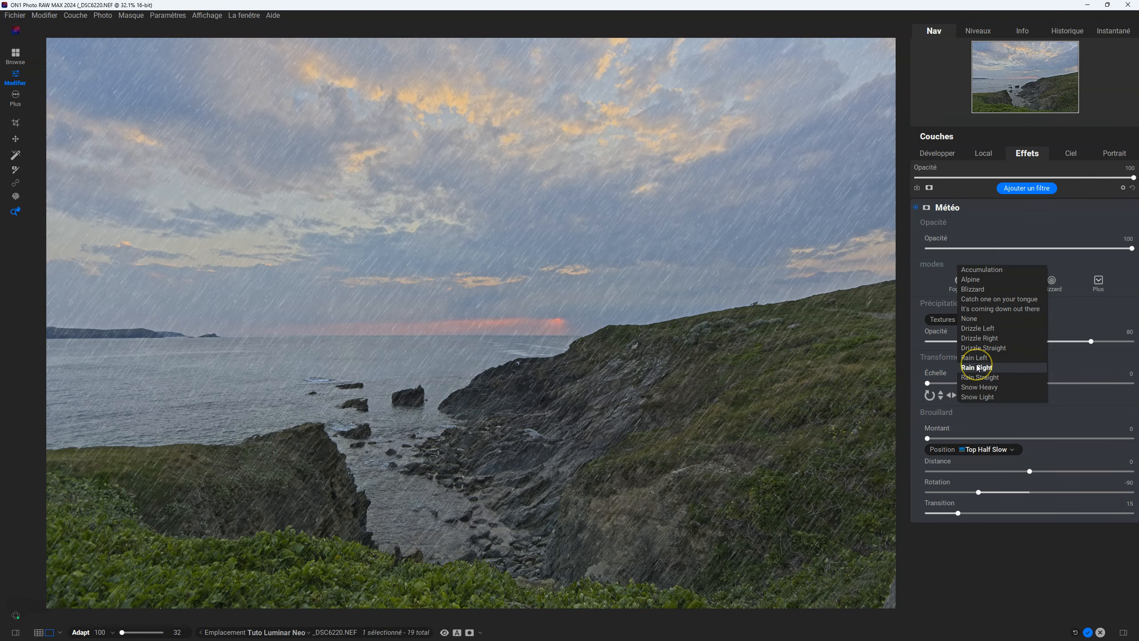
click(981, 377)
click(979, 387)
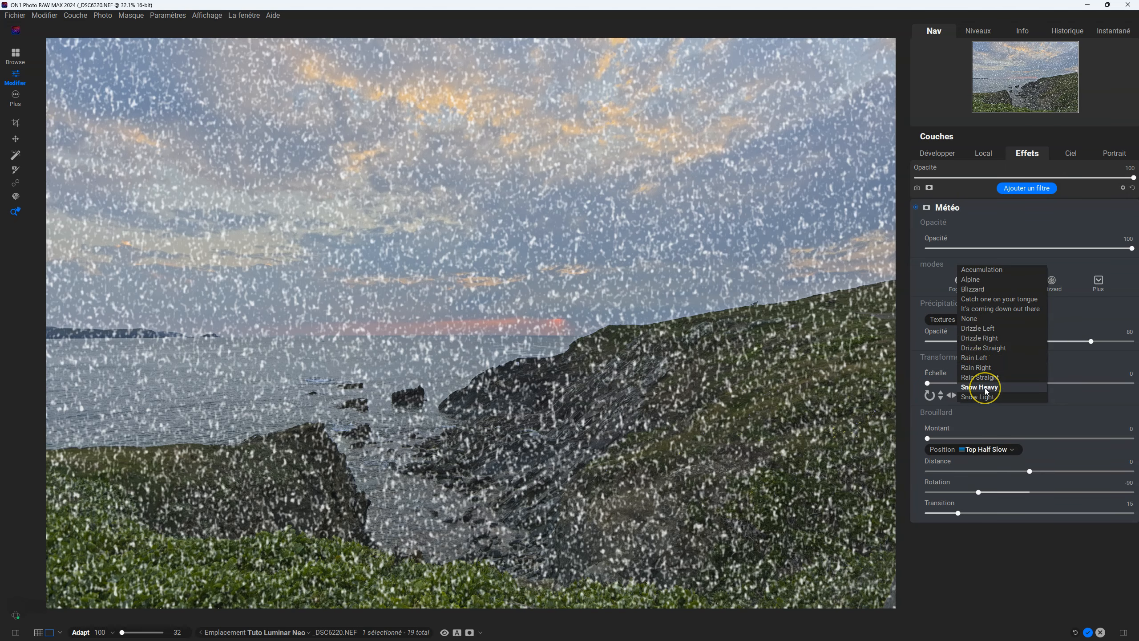
click(984, 396)
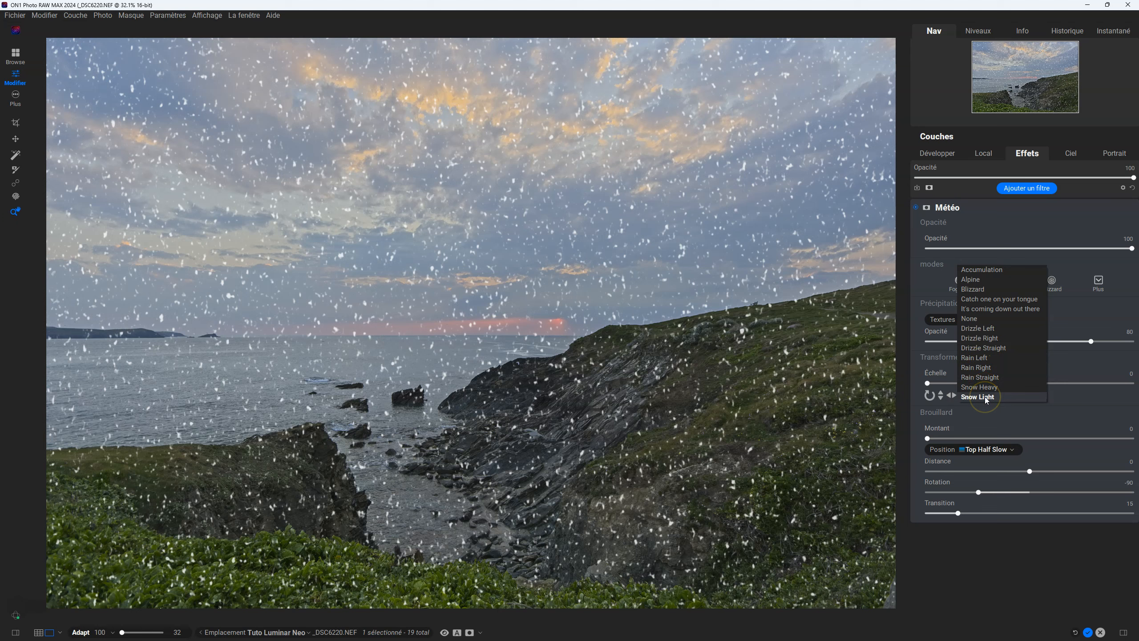
click(988, 388)
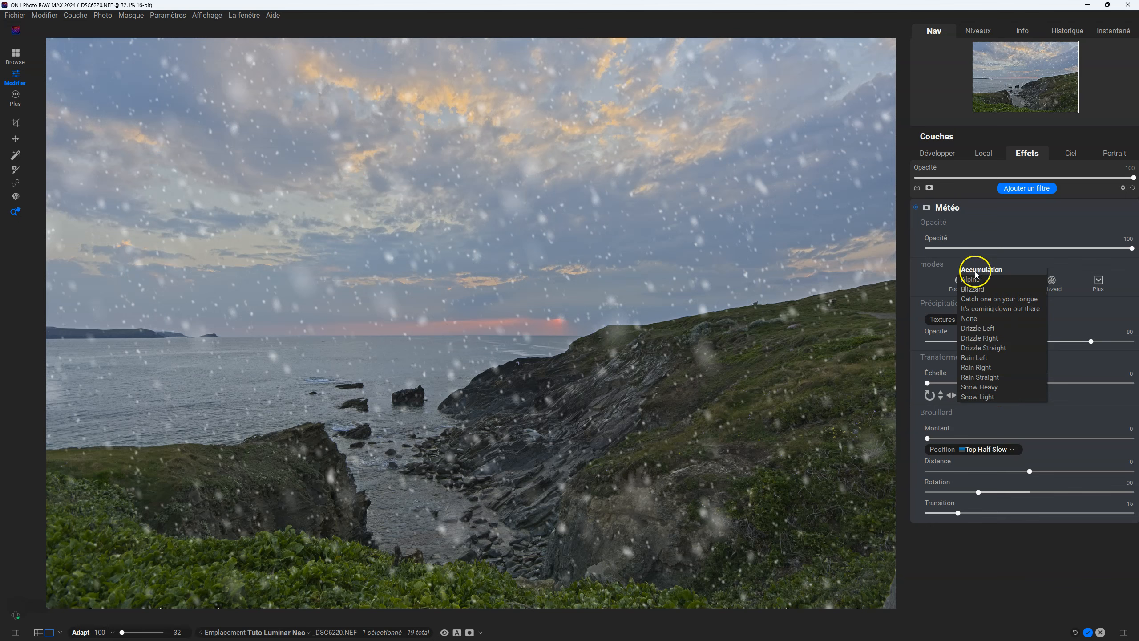
- Apply the Accumulation precipitation texture at 49 opacity and try a fog amount of 32 before returning it to 0
click(973, 274)
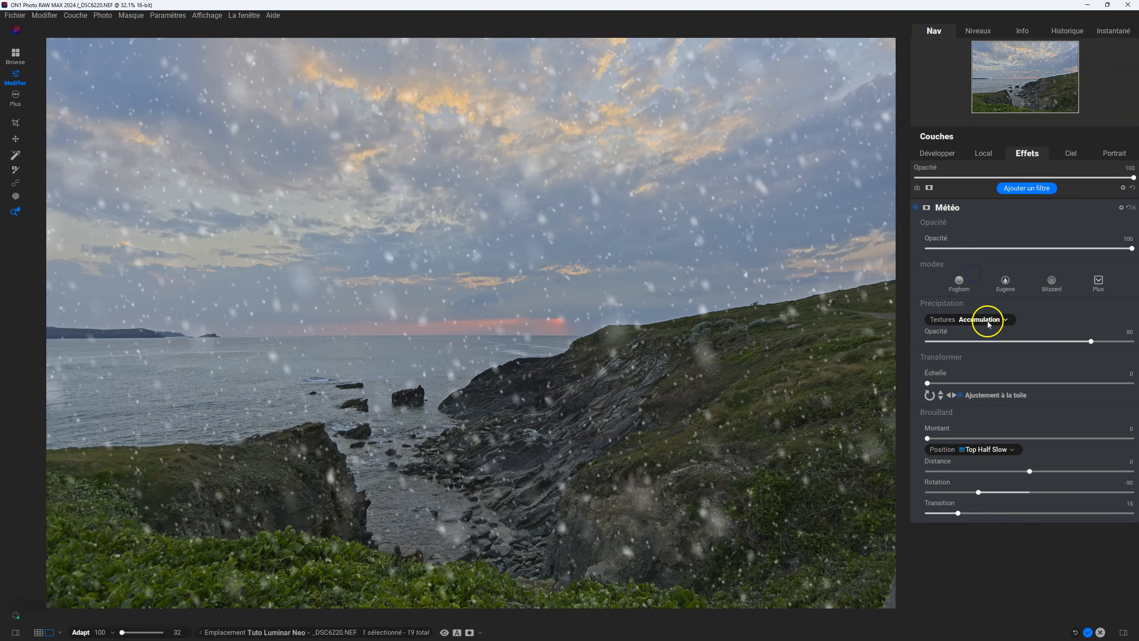
drag(1091, 340, 1026, 331)
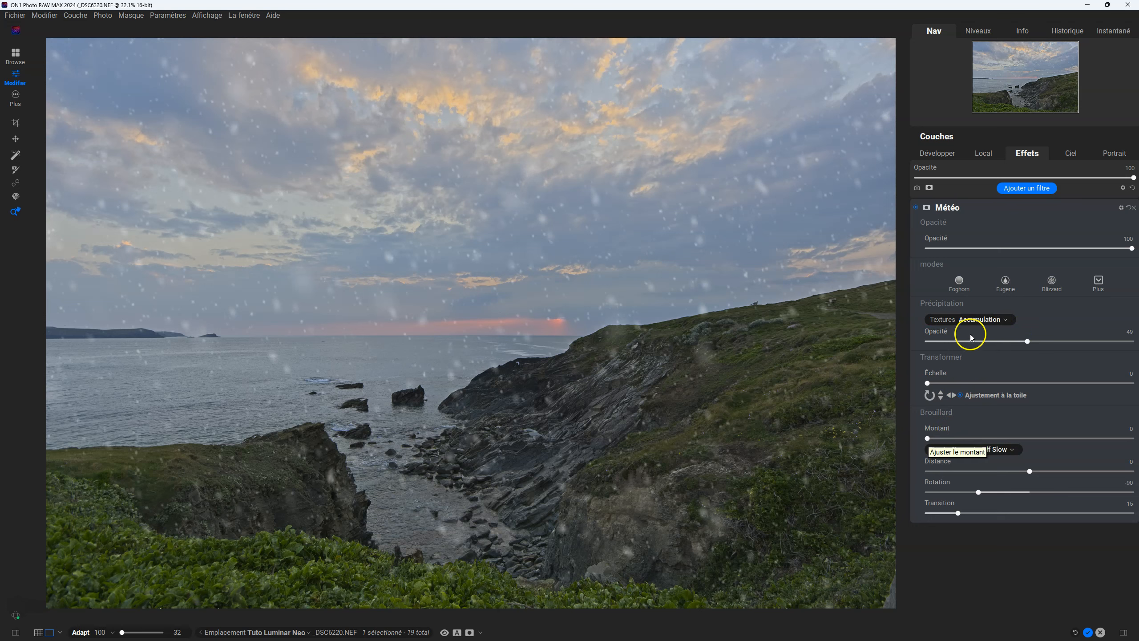
drag(927, 438, 1009, 441)
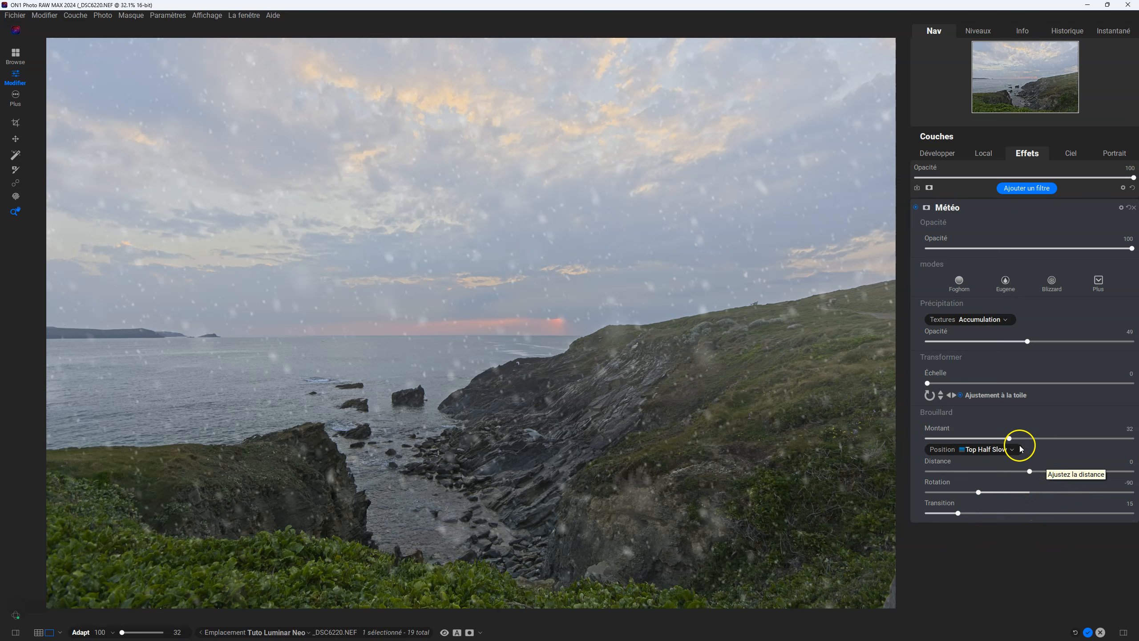
drag(1011, 438, 909, 439)
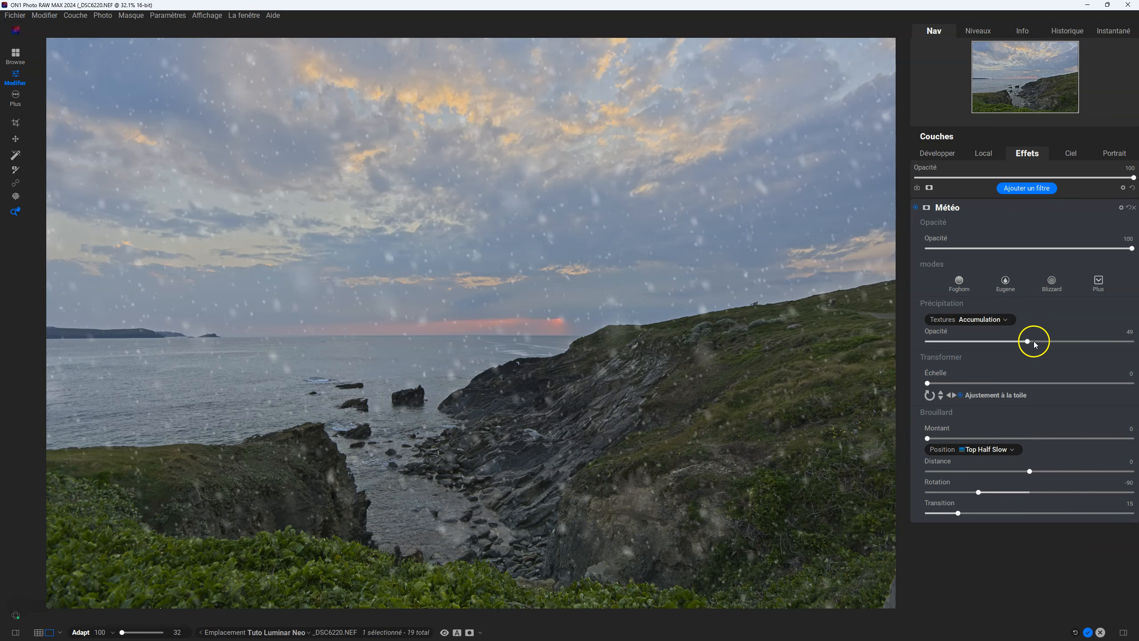
- Change the precipitation texture to Rain Left and set its opacity to 57
click(1008, 319)
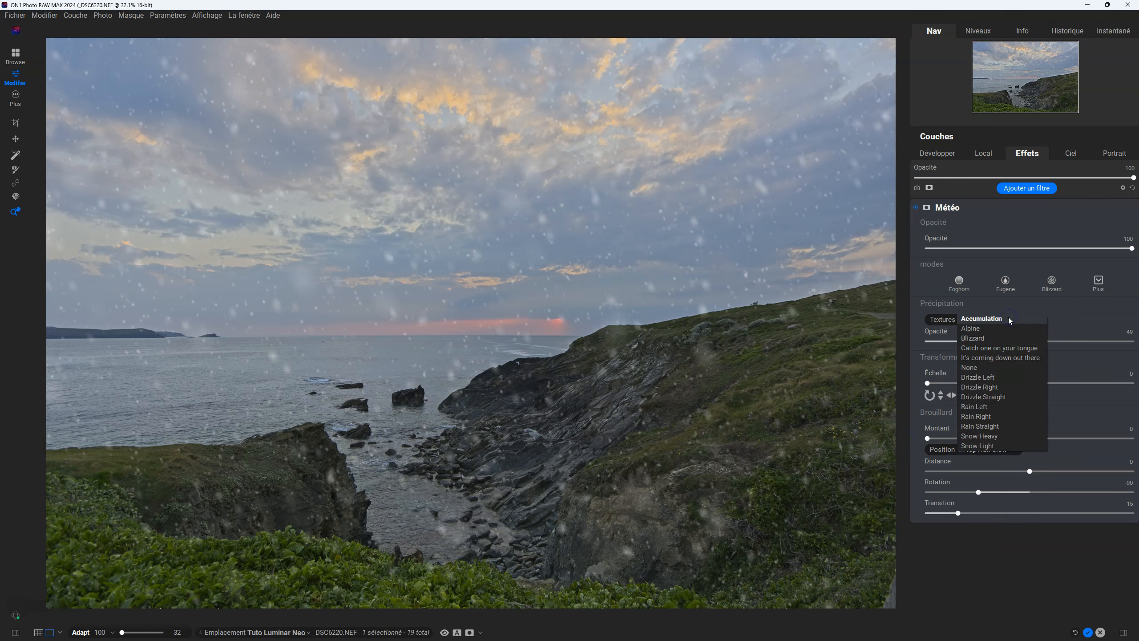
click(975, 407)
mouse_move(1028, 343)
mouse_down()
mouse_move(1132, 342)
mouse_move(918, 335)
mouse_move(1137, 335)
mouse_move(986, 337)
mouse_move(1043, 331)
mouse_up()
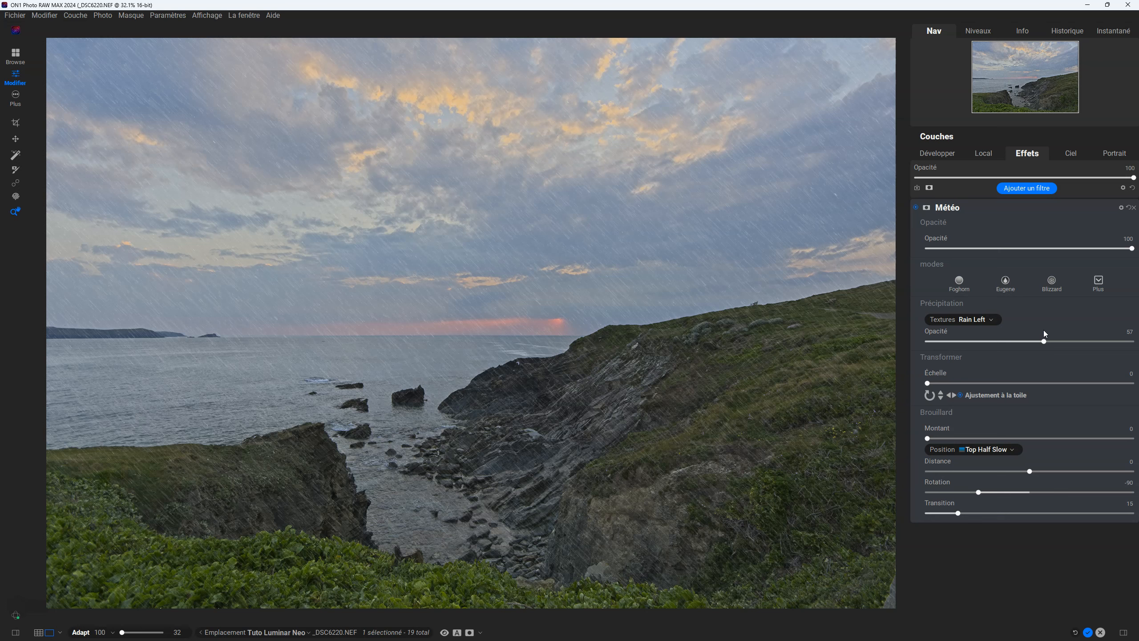
- Try the rain texture's transform options, keeping the scale at 0, rotating the texture and flipping it vertically and horizontally
drag(927, 383, 864, 386)
click(929, 395)
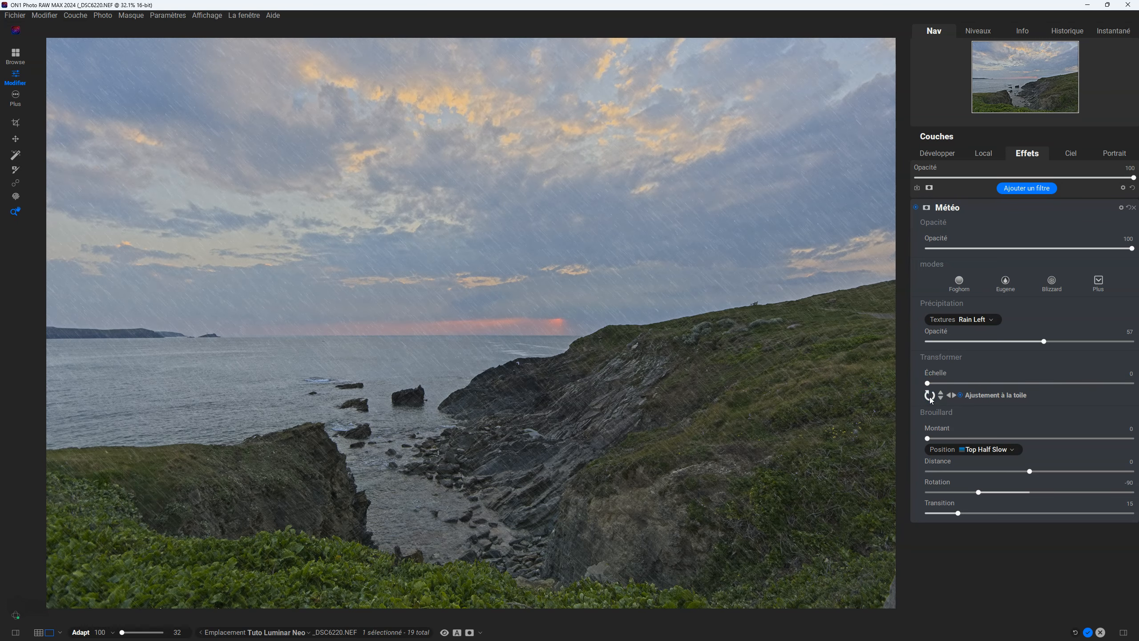
click(942, 396)
click(952, 396)
- Set the precipitation opacity to 0 and the fog amount to 29
mouse_move(927, 438)
mouse_down()
mouse_move(1001, 438)
mouse_move(927, 438)
mouse_up()
drag(1044, 341, 870, 339)
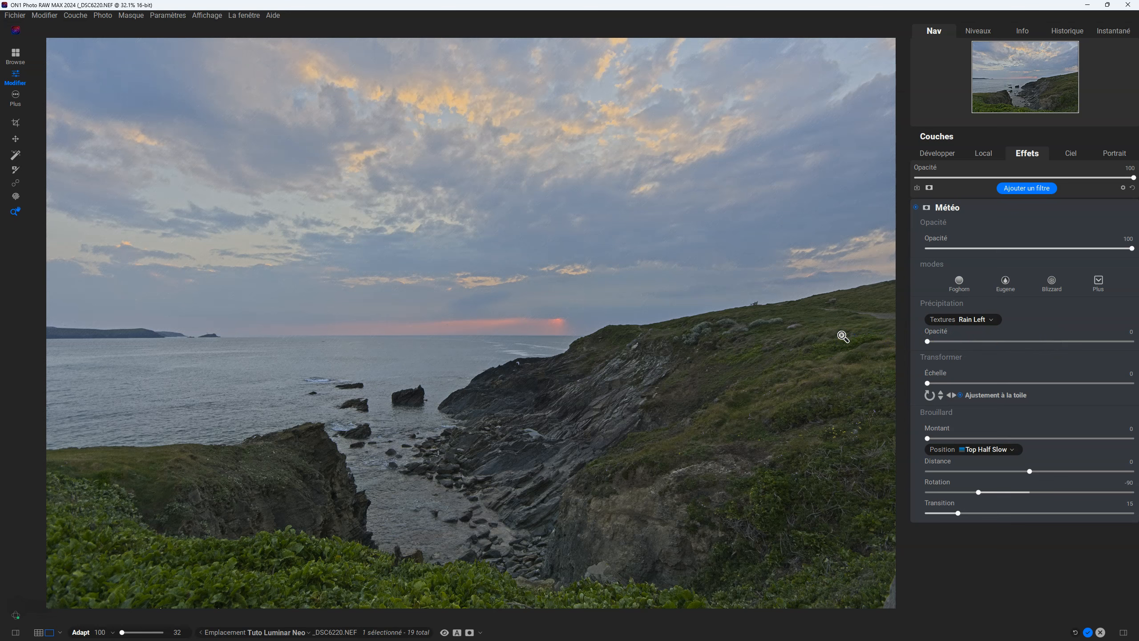
click(927, 438)
drag(927, 439, 1002, 439)
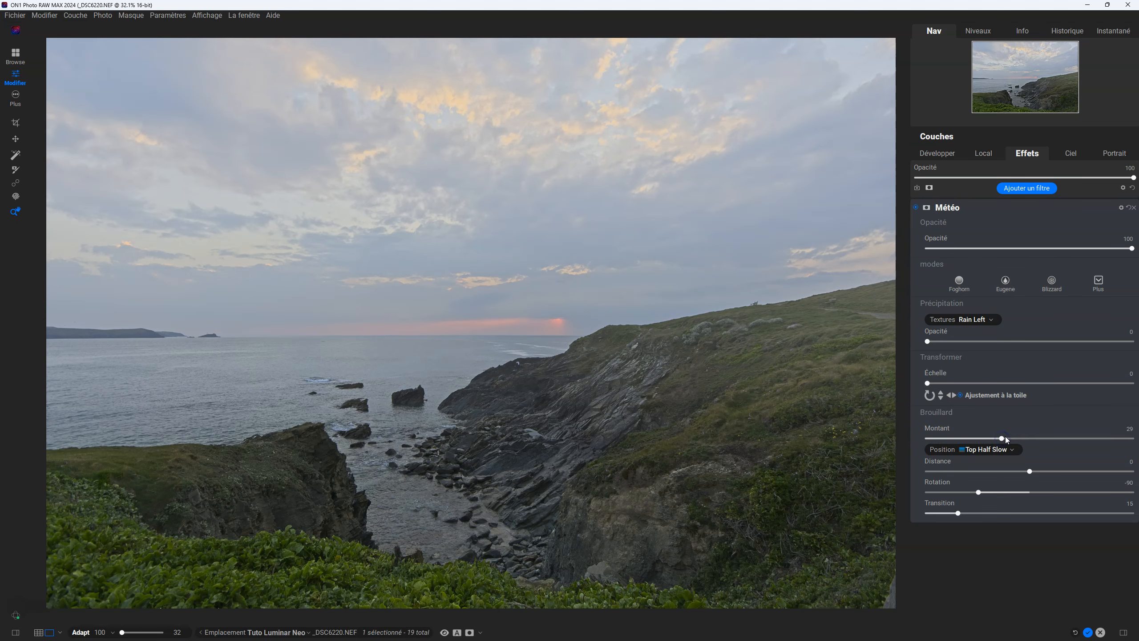
- Try the Top Third Fast fog position at amount 65 and the Top Two Thirds Fast position at amount 70
click(998, 449)
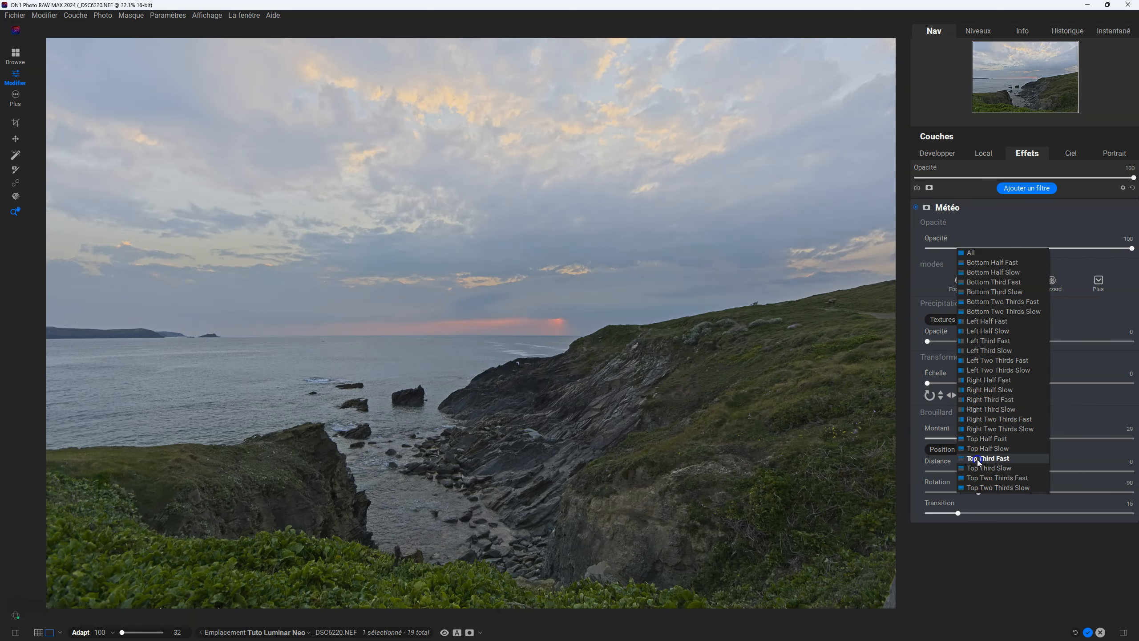
click(977, 459)
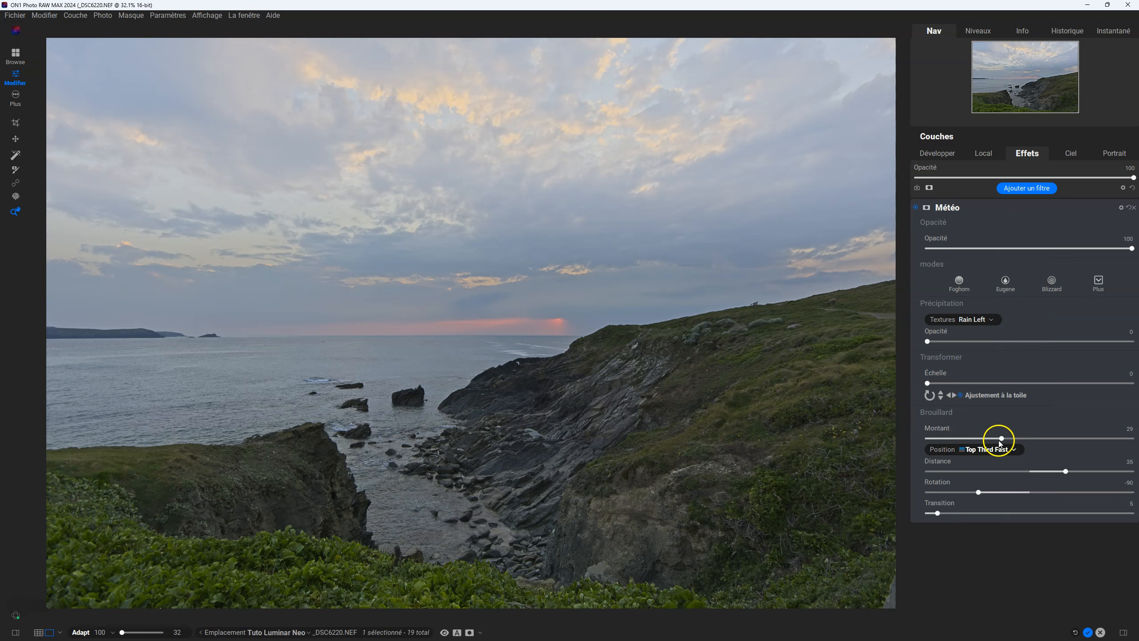
drag(1000, 437, 1092, 422)
click(988, 448)
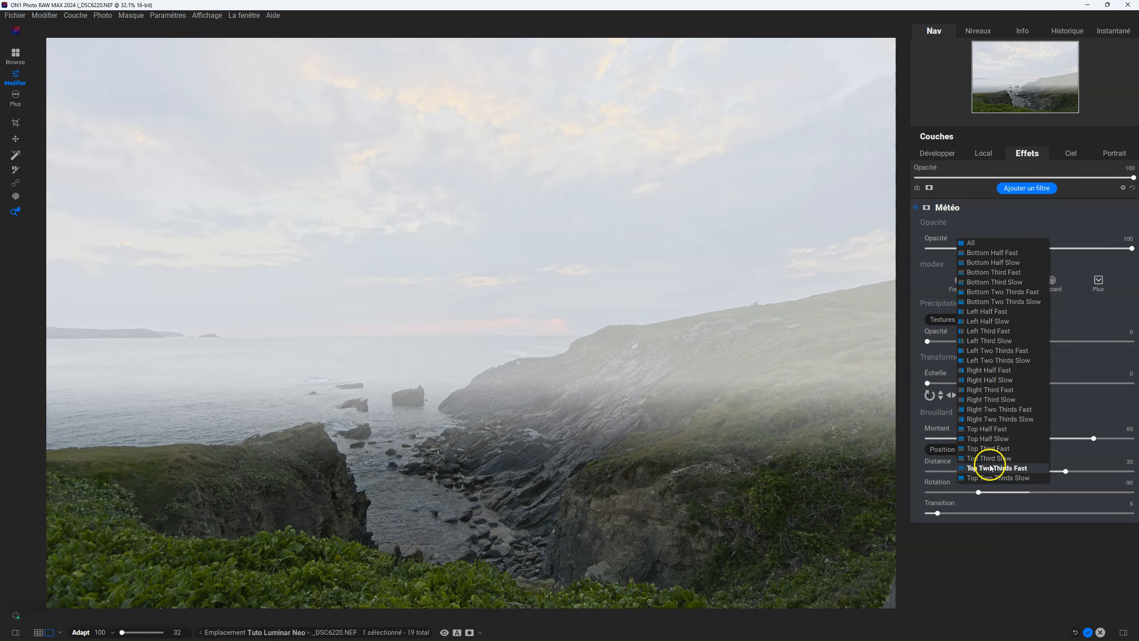
click(996, 468)
mouse_move(1093, 438)
mouse_down()
mouse_move(1012, 438)
mouse_move(1105, 438)
mouse_up()
- Customize the fog with distance -54, rotation -109, amount 35 and transition 48
drag(1005, 471, 1005, 508)
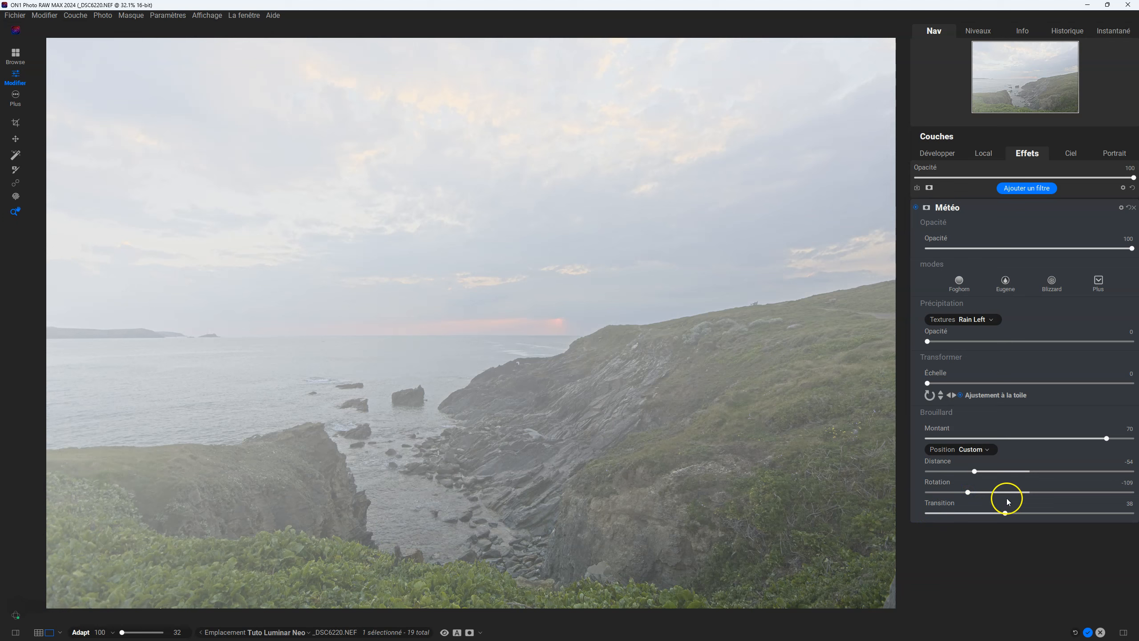
drag(1112, 445, 1014, 439)
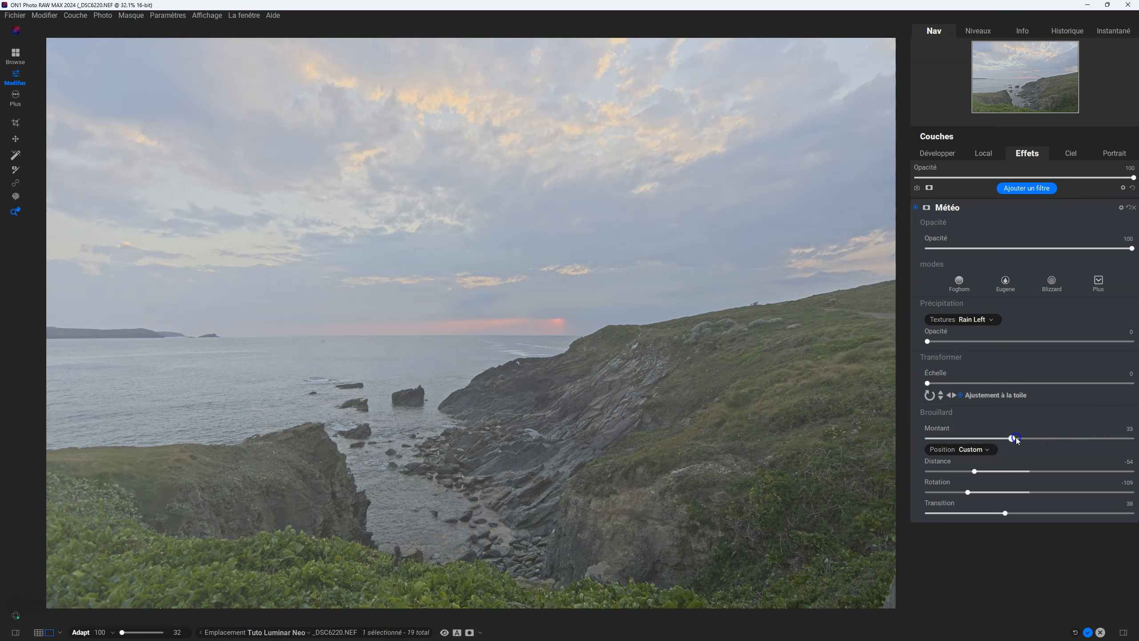
mouse_move(1012, 511)
mouse_down()
mouse_move(950, 515)
mouse_move(1027, 516)
mouse_up()
- Limit the Météo filter to the Montagne region with Mask AI, using the Paint In mode
click(927, 208)
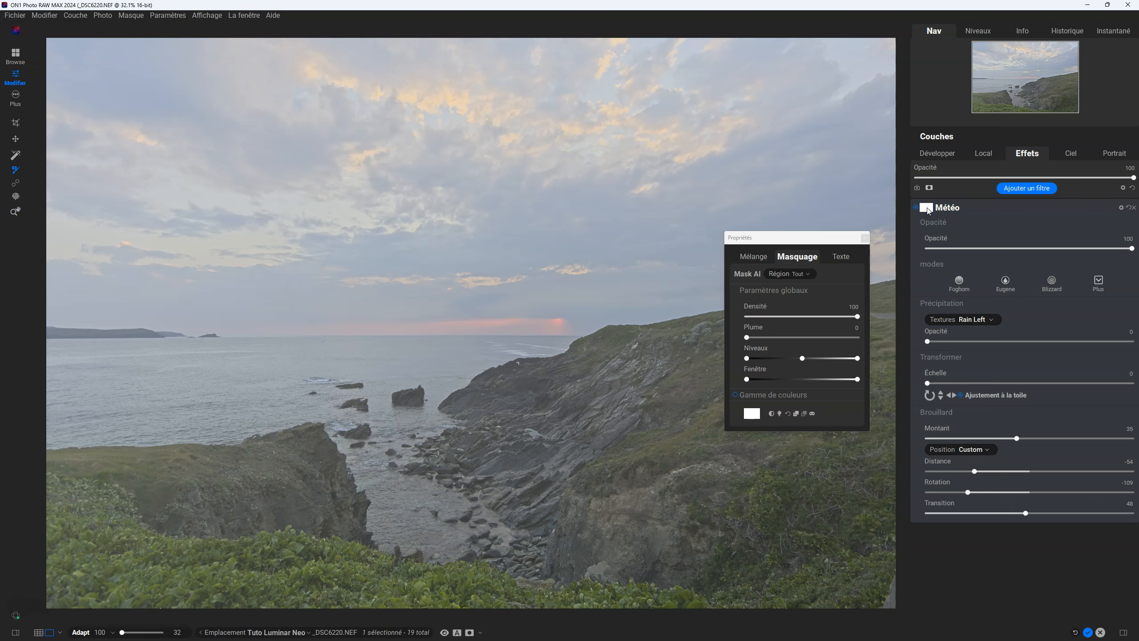
click(803, 274)
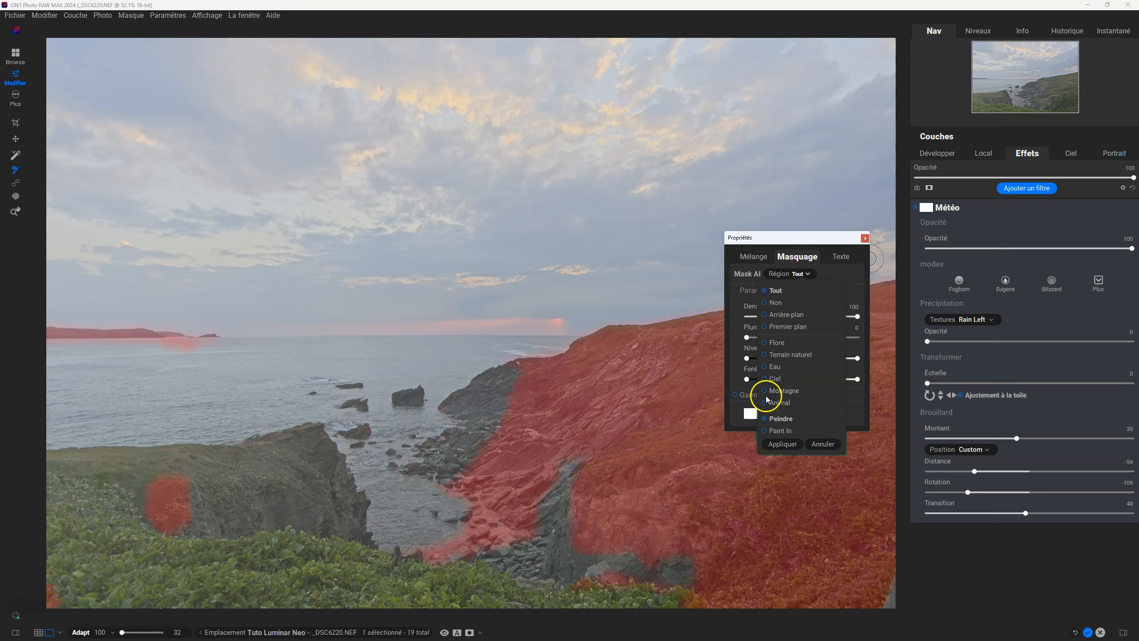
click(766, 391)
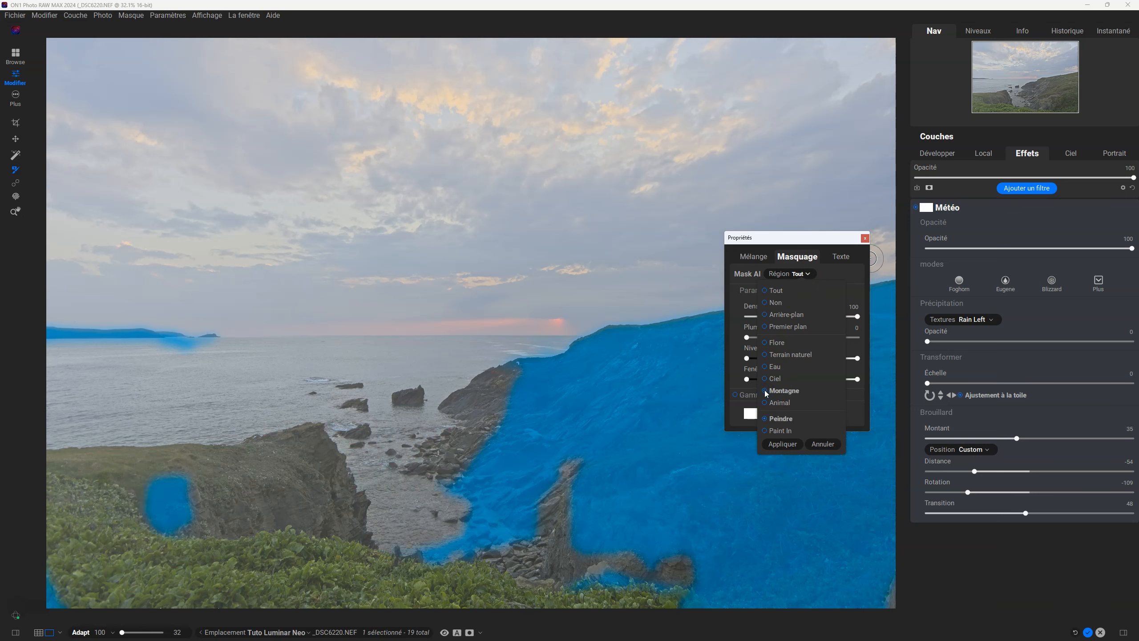
click(781, 431)
click(783, 444)
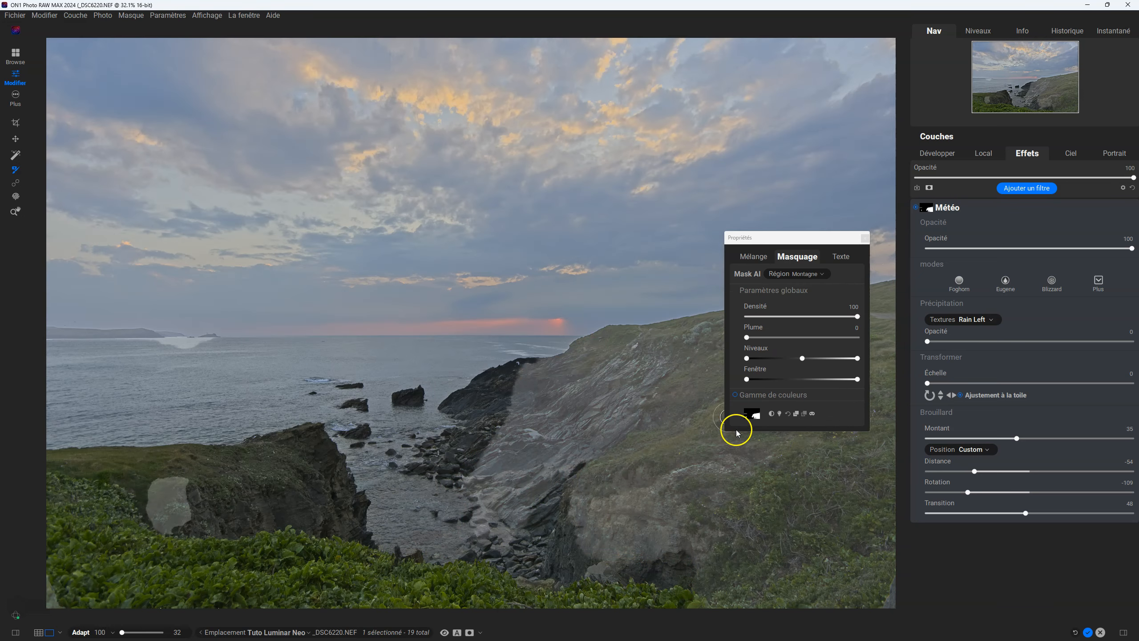
- Set the fog transition to 37 and add the Terrain naturel region to the Météo filter's AI mask
mouse_move(1027, 514)
mouse_down()
mouse_move(941, 506)
mouse_move(1029, 508)
mouse_up()
click(814, 274)
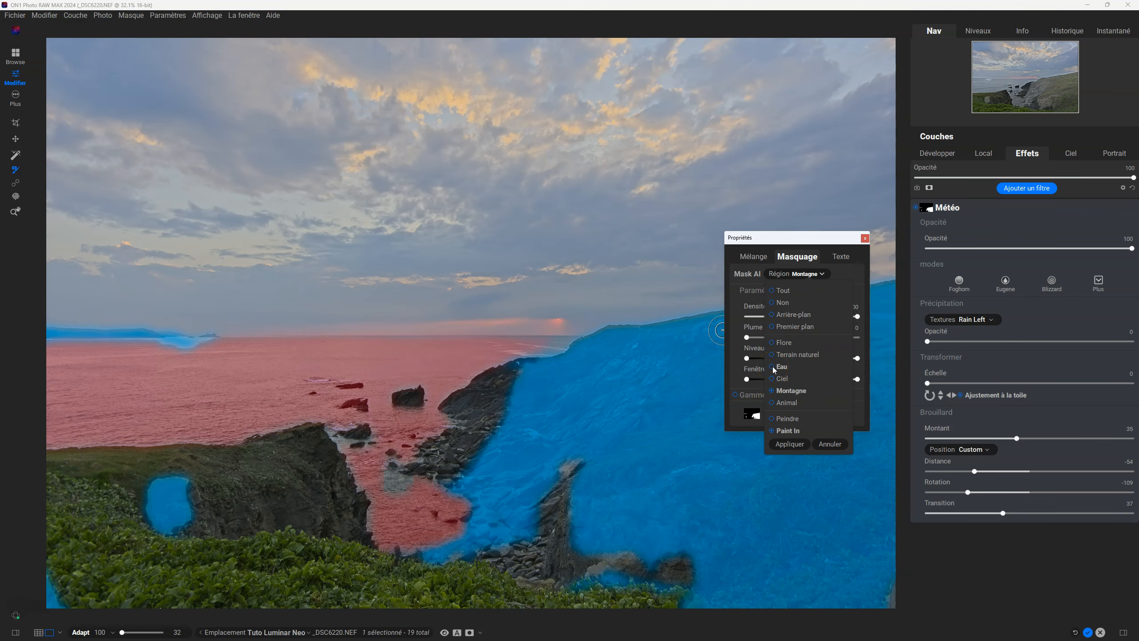
click(776, 356)
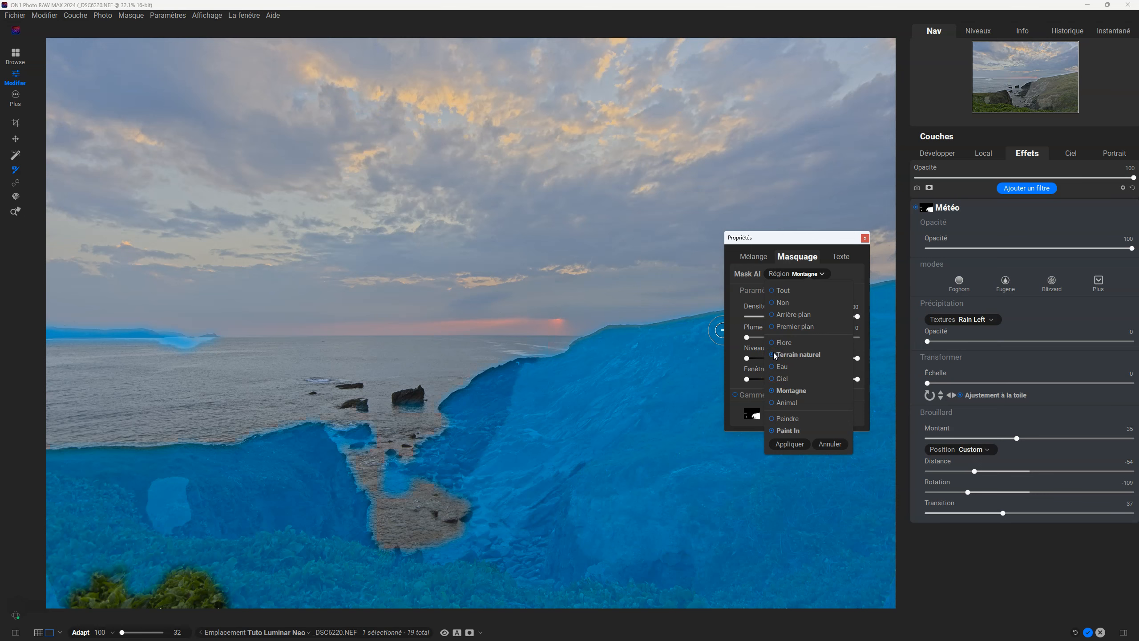
click(790, 444)
click(558, 423)
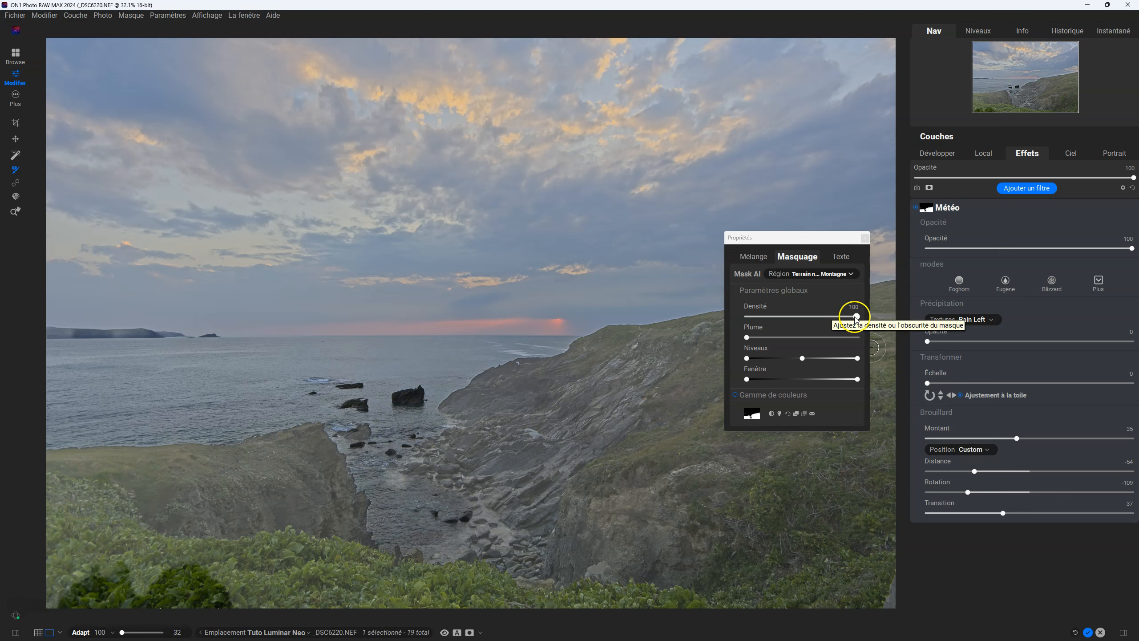
- Try a density of 51 on the Météo filter's AI mask and reset the mask
drag(854, 316, 805, 317)
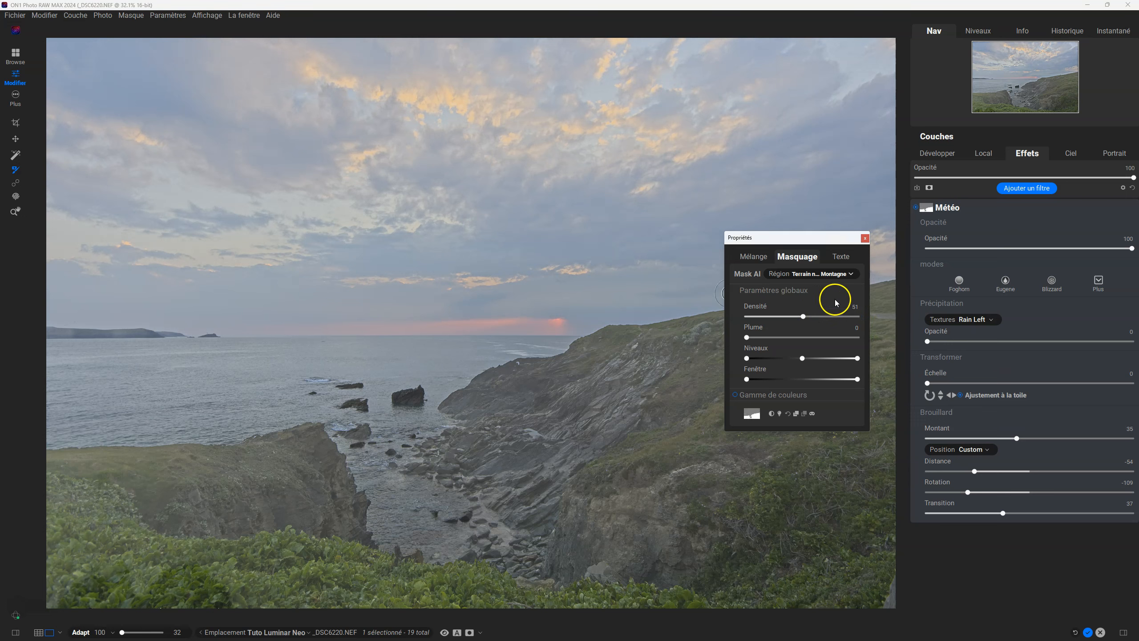
click(787, 415)
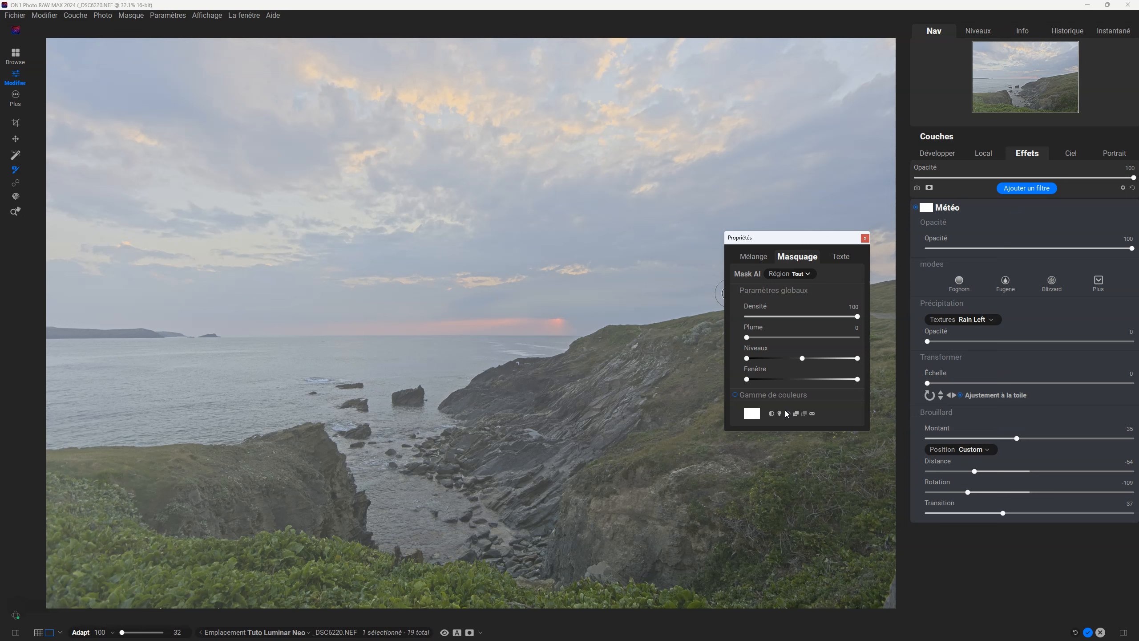
- Create a luminosity mask for the Météo filter and inspect it in the mask view
click(780, 413)
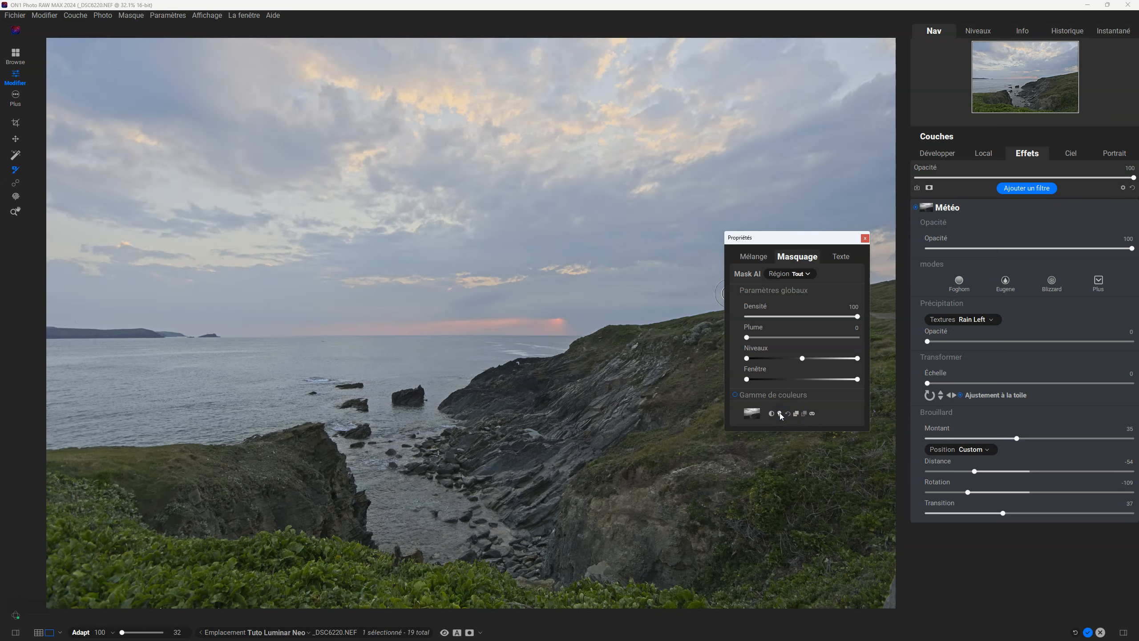
click(812, 414)
click(812, 414)
click(811, 413)
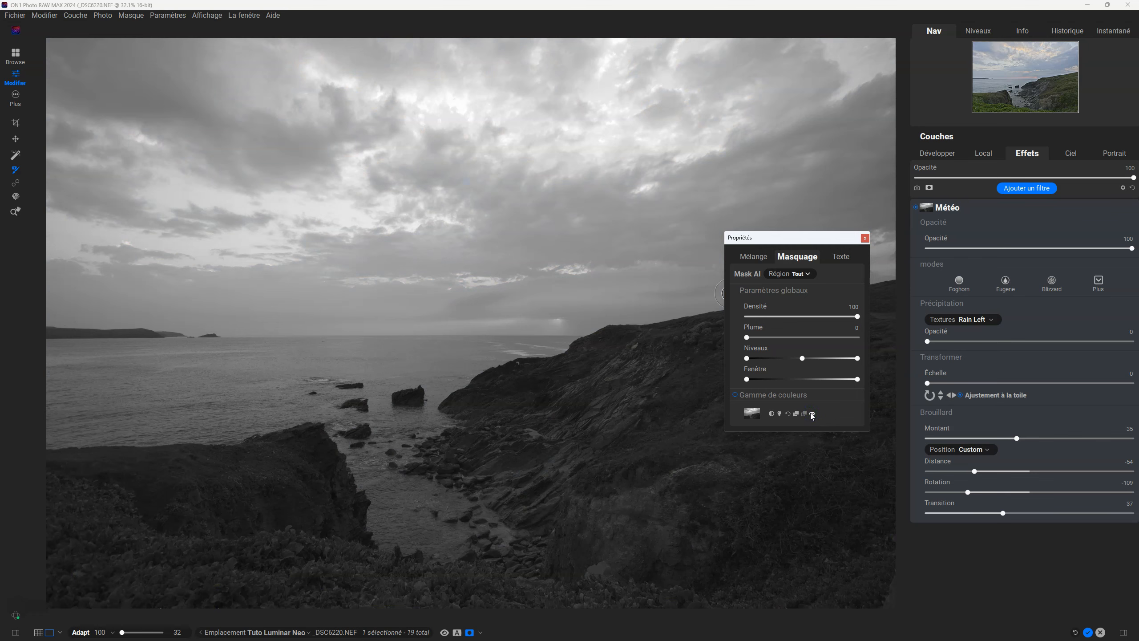
click(811, 414)
click(811, 413)
click(811, 413)
- Set the fog amount to 62 and refine the luminosity mask by shifting its midtone level and setting its density to 79
drag(1007, 436, 1085, 435)
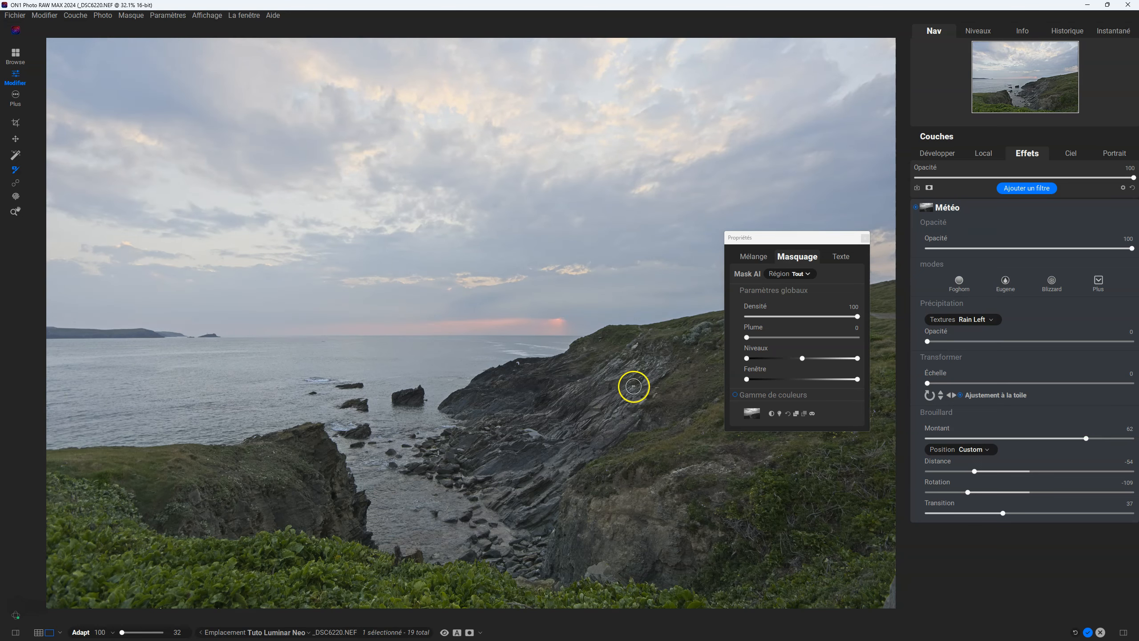
click(811, 413)
mouse_move(802, 359)
mouse_down()
mouse_move(757, 361)
mouse_move(803, 364)
mouse_move(761, 363)
mouse_move(800, 362)
mouse_move(789, 361)
mouse_up()
click(806, 414)
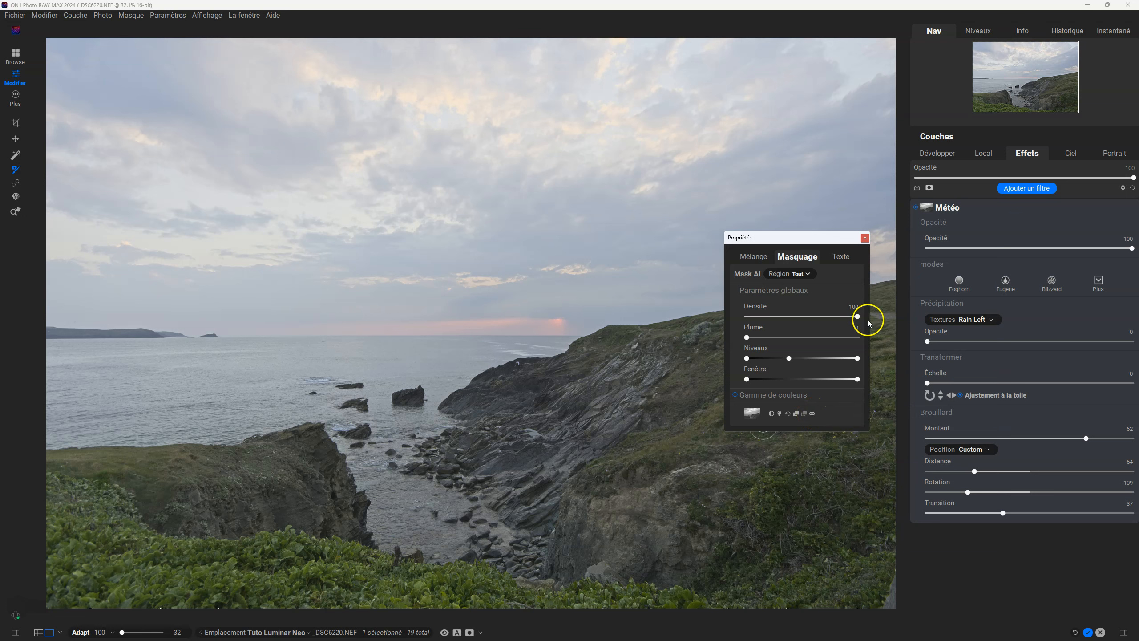
drag(857, 317, 834, 318)
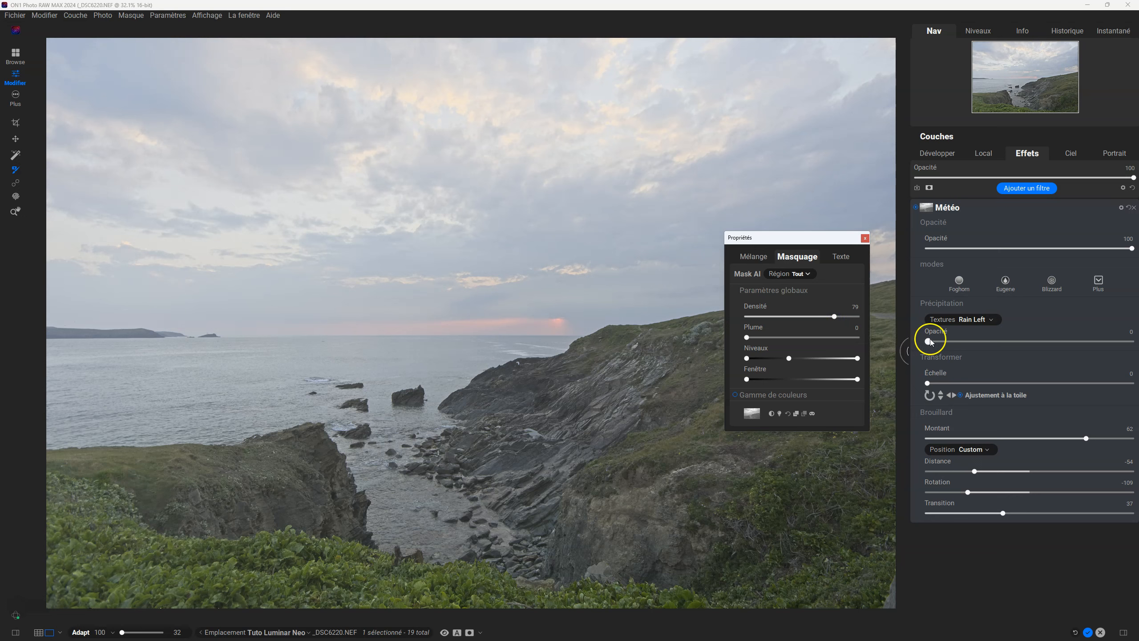
- Try the Rain Left precipitation at opacity 78 and reduce it to 45
drag(928, 343, 1088, 343)
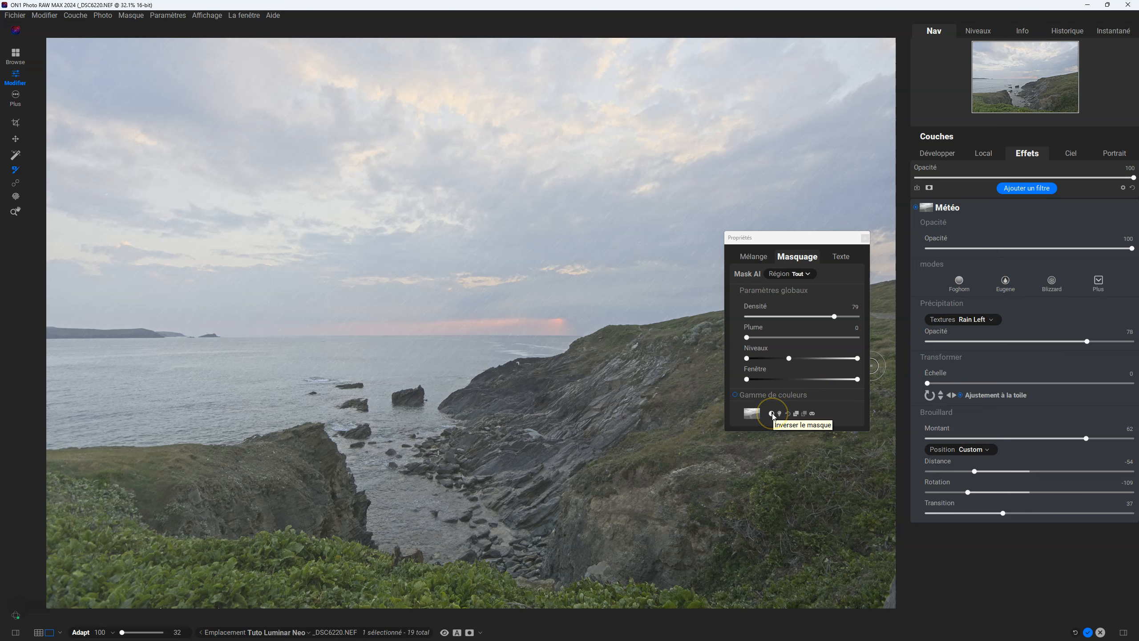
drag(1087, 341, 1045, 344)
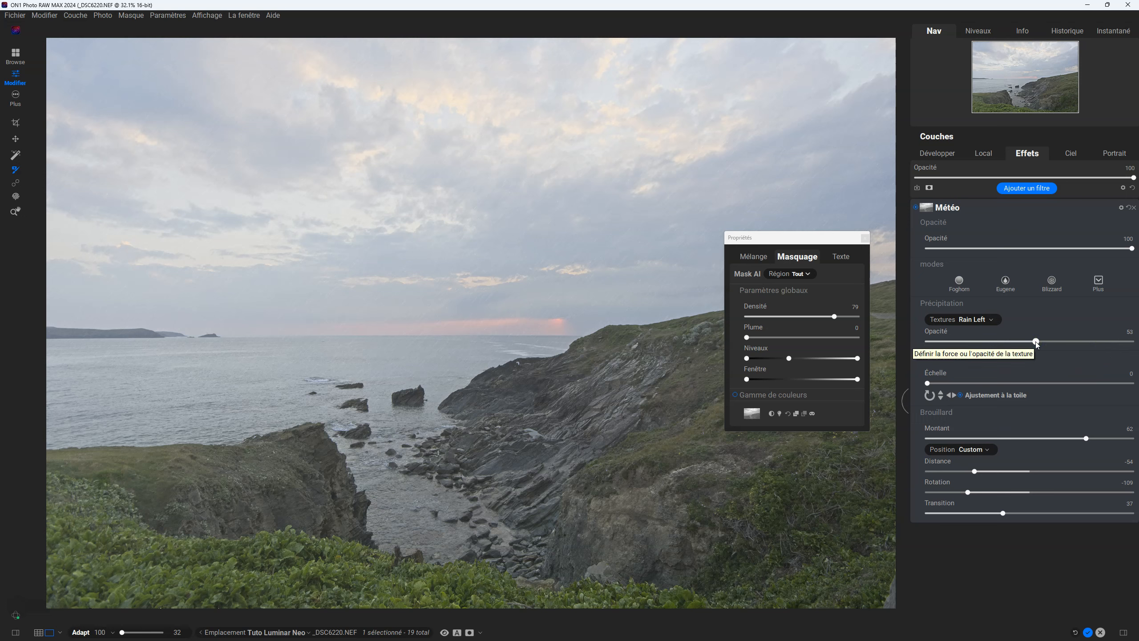
drag(1036, 343, 1020, 344)
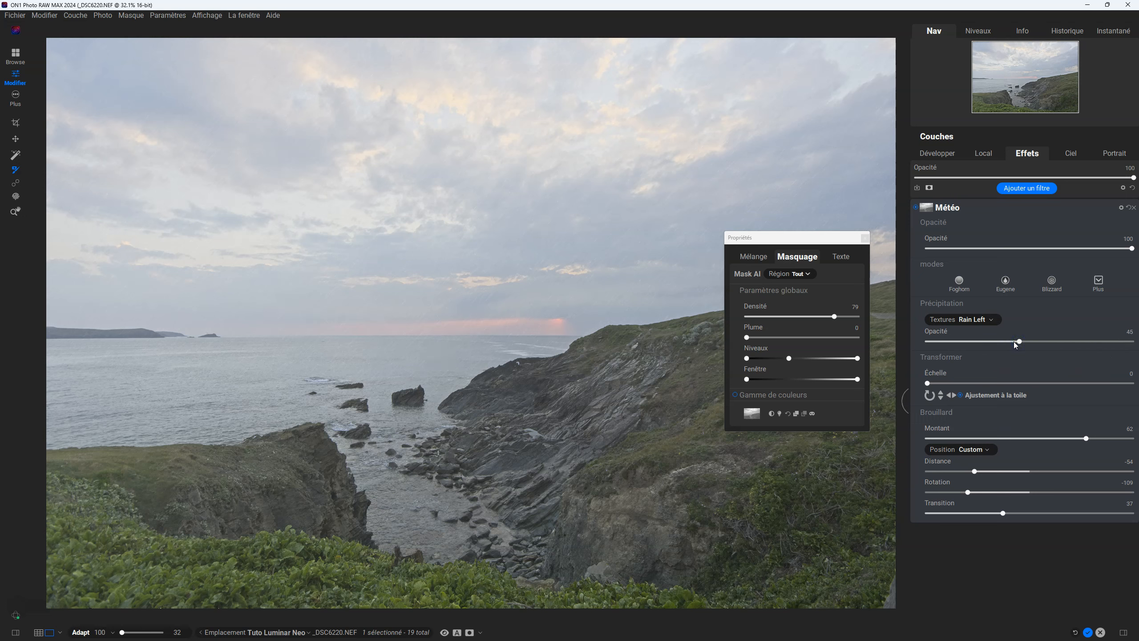
- Try inverting the luminosity mask, and reset both the mask and the Météo filter's settings
click(772, 414)
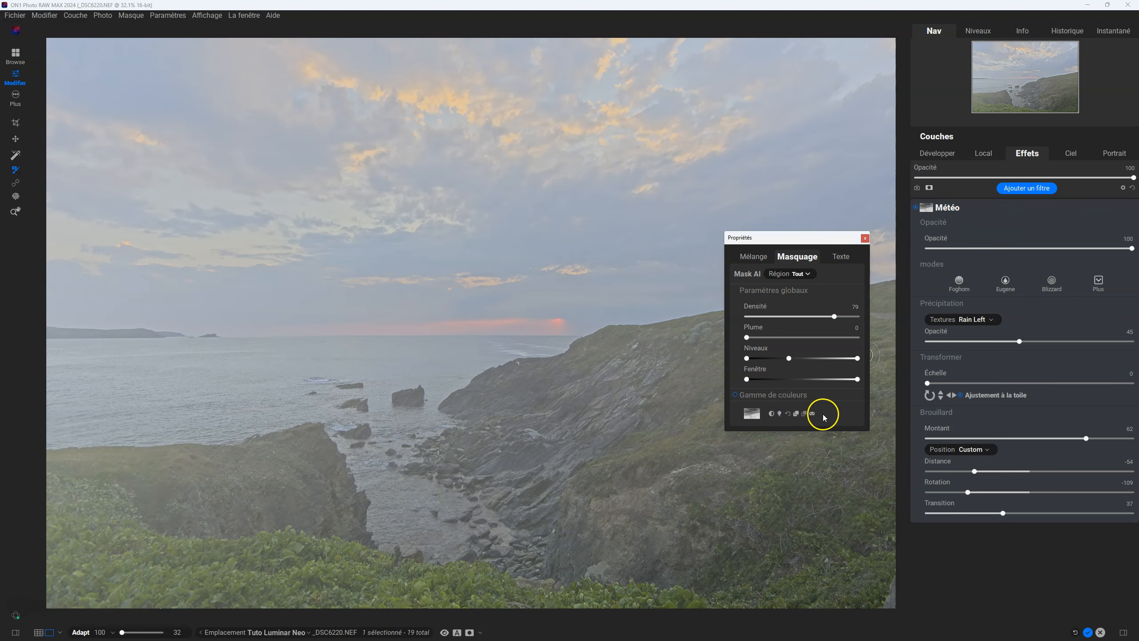
click(787, 414)
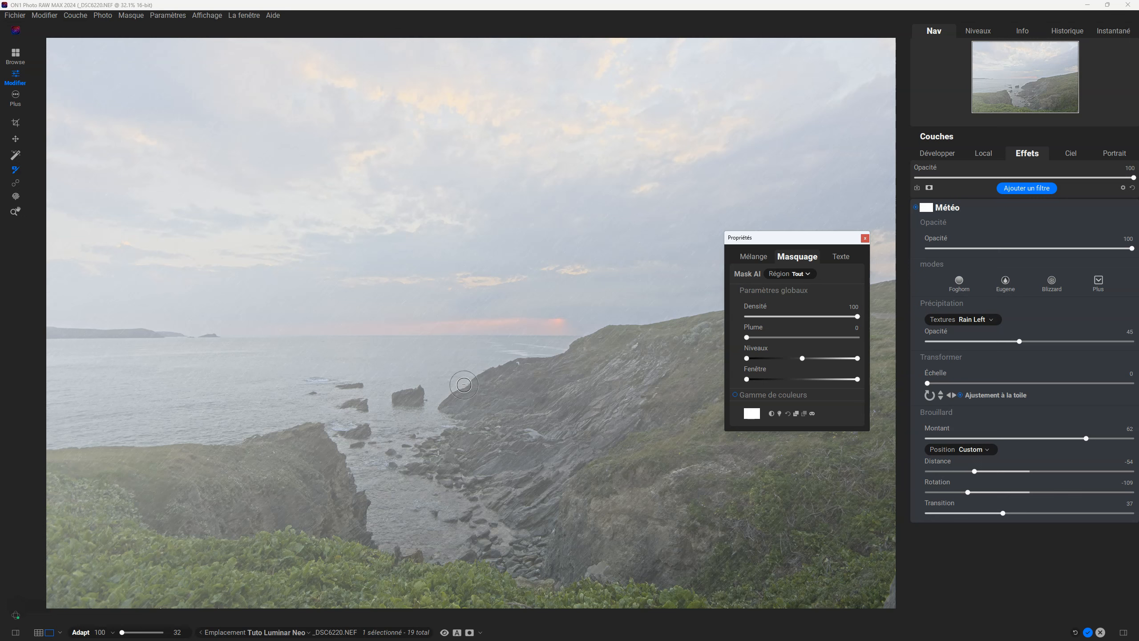
click(860, 239)
click(1129, 208)
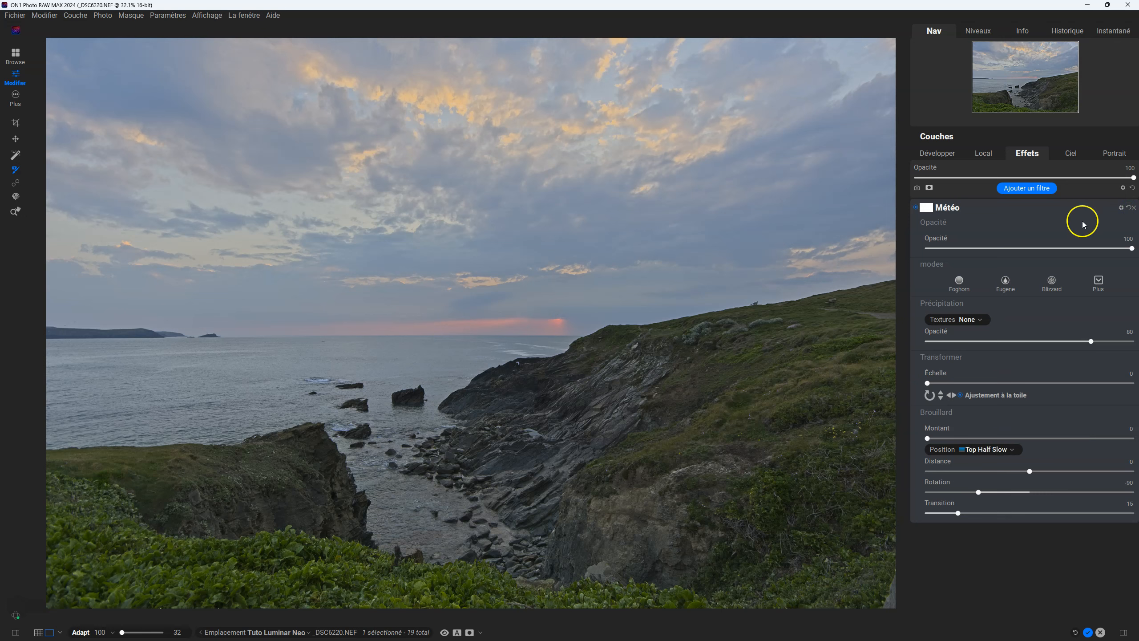
- Apply the Drizzle Left precipitation texture, flipped horizontally, with opacity 67
click(979, 319)
click(986, 328)
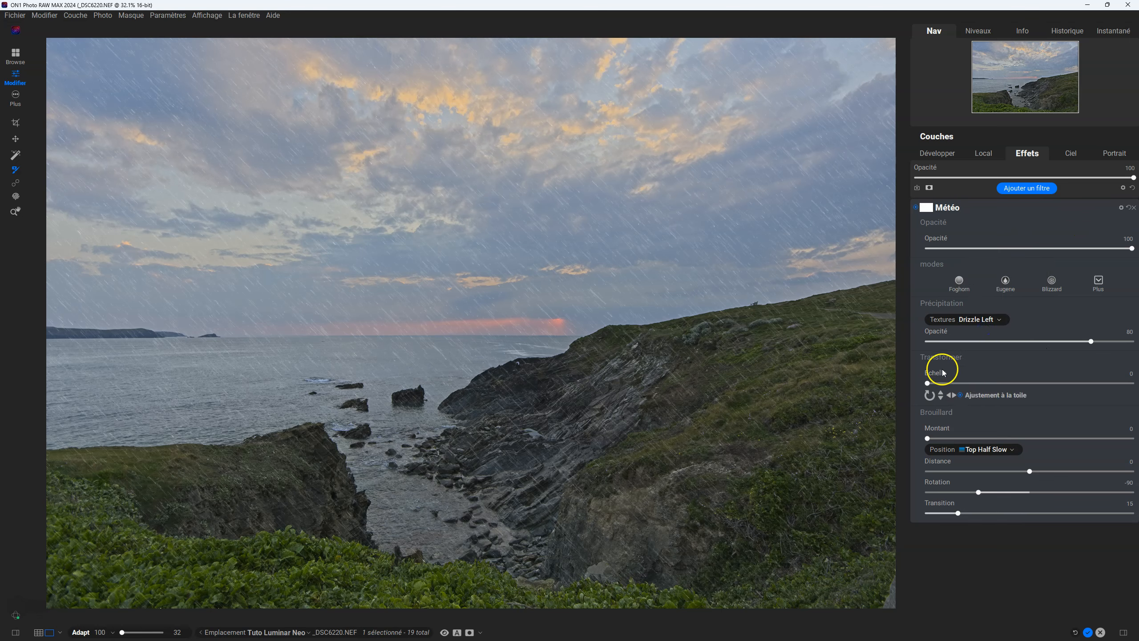
click(952, 395)
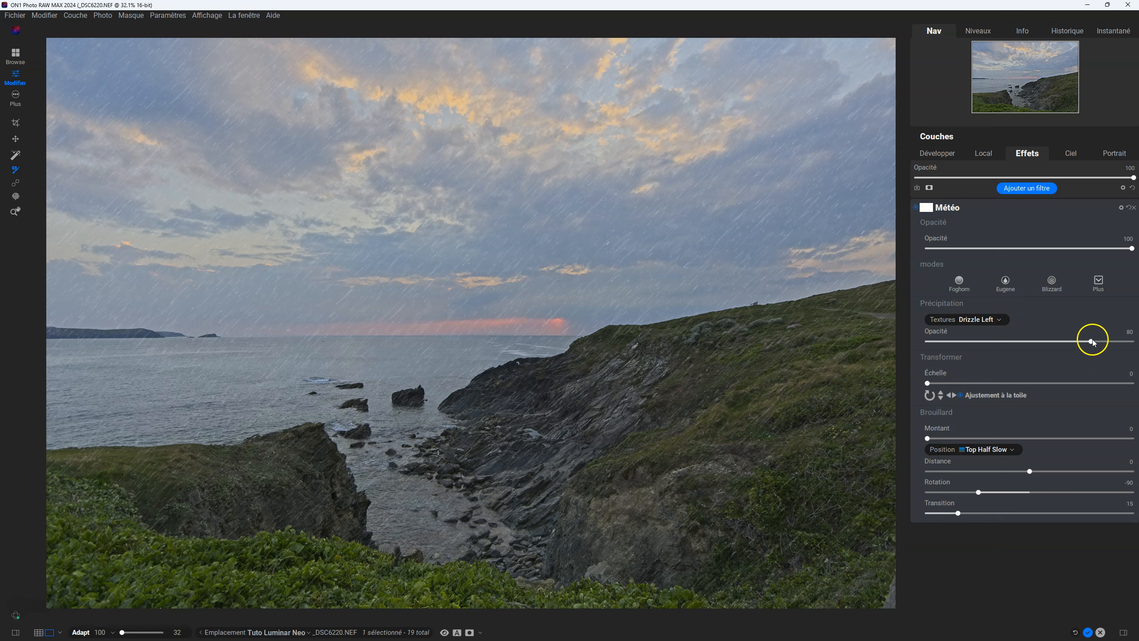
mouse_move(1086, 342)
mouse_down()
mouse_move(1025, 341)
mouse_move(1085, 341)
mouse_move(1064, 341)
mouse_up()
- Apply a luminosity mask with density 69 to the Météo filter and reduce the drizzle opacity to 41
click(926, 208)
click(781, 415)
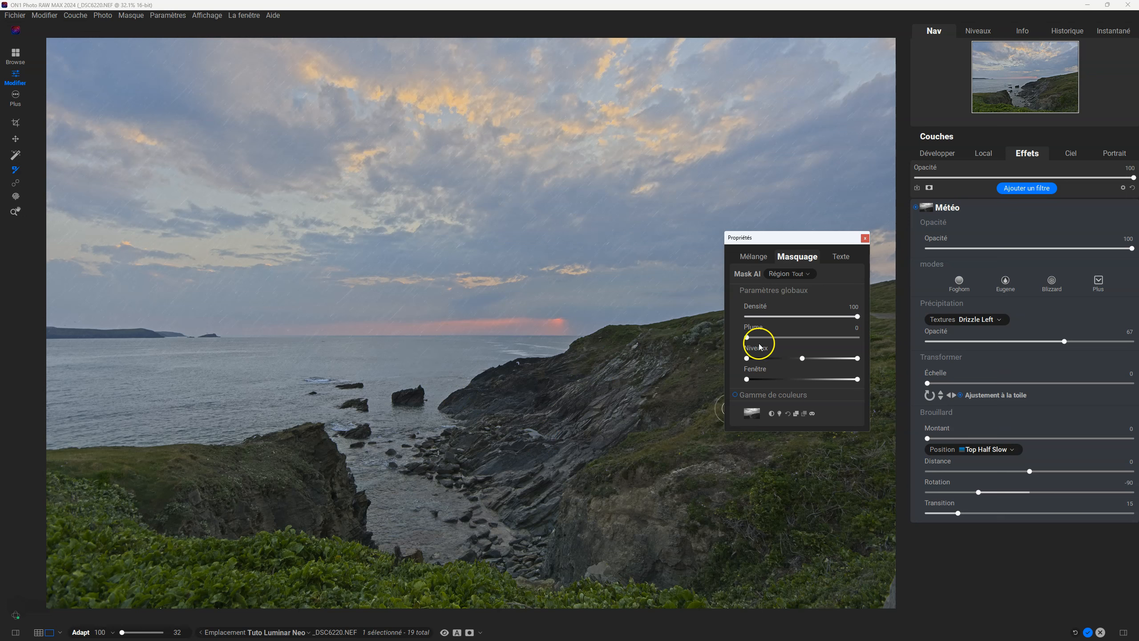
drag(858, 318, 822, 316)
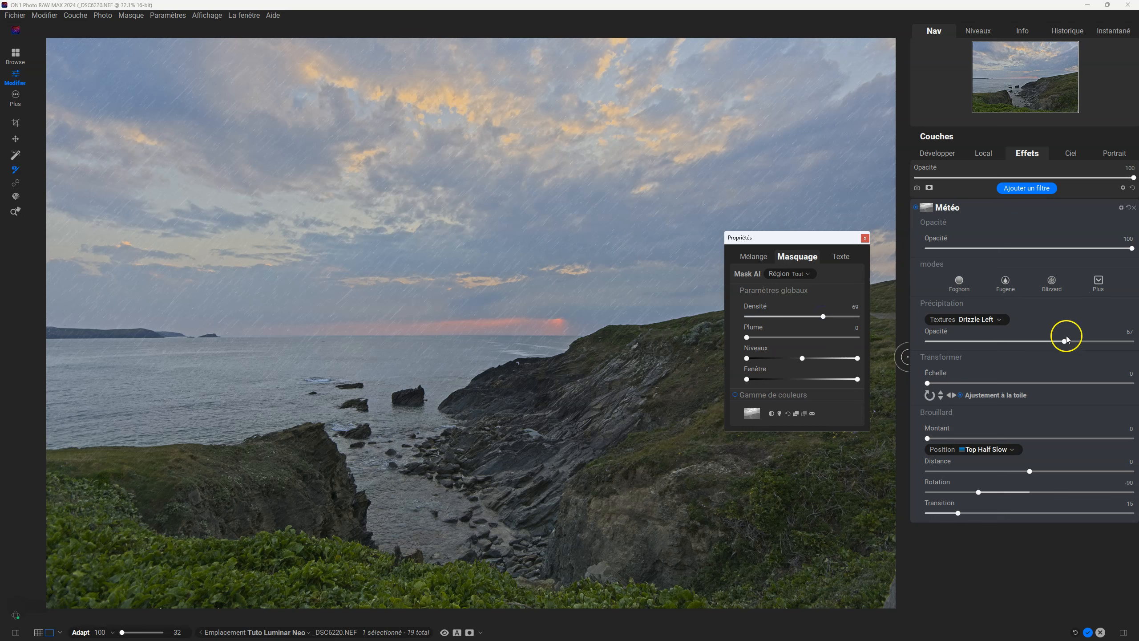
drag(1064, 341, 1011, 335)
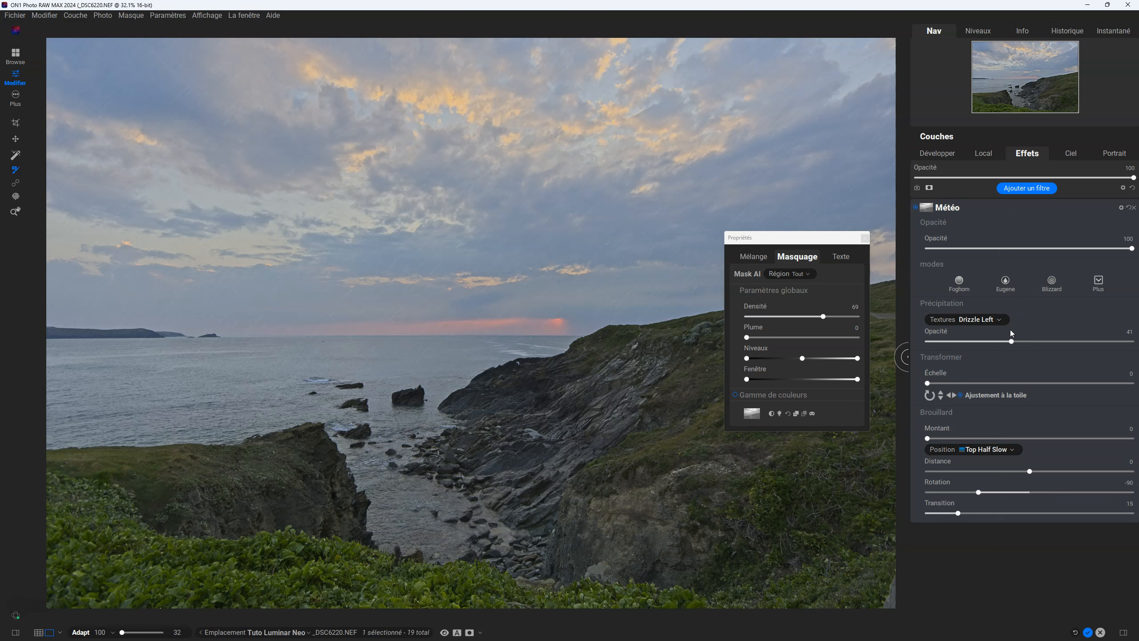
- Set the drizzle opacity to 0 and apply fog with amount 47 and the All position
click(1001, 320)
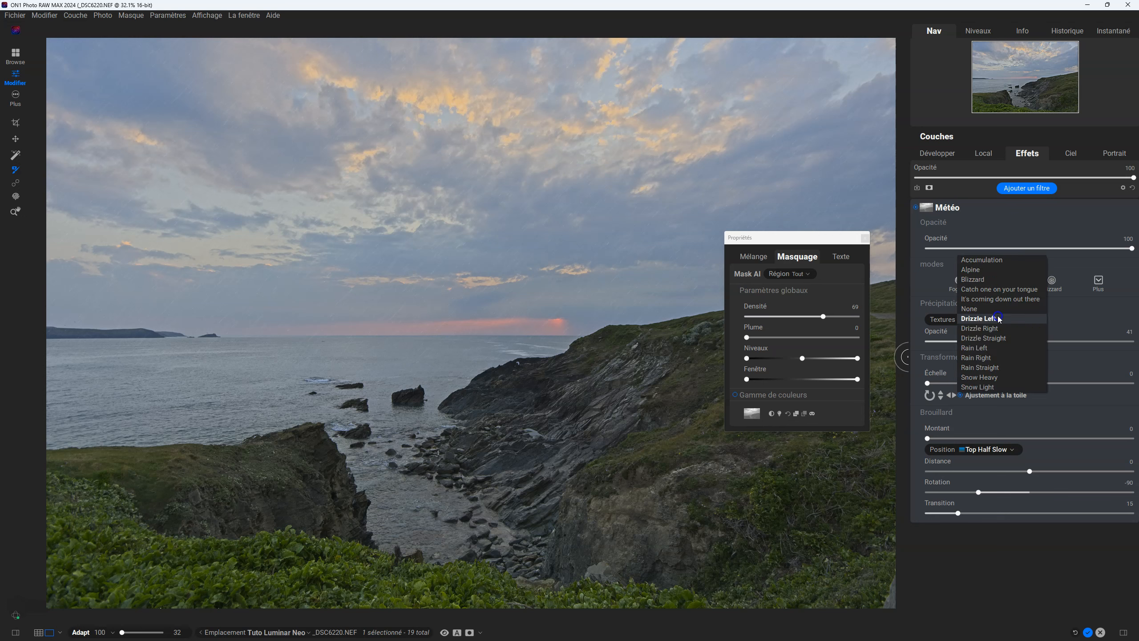
click(1090, 307)
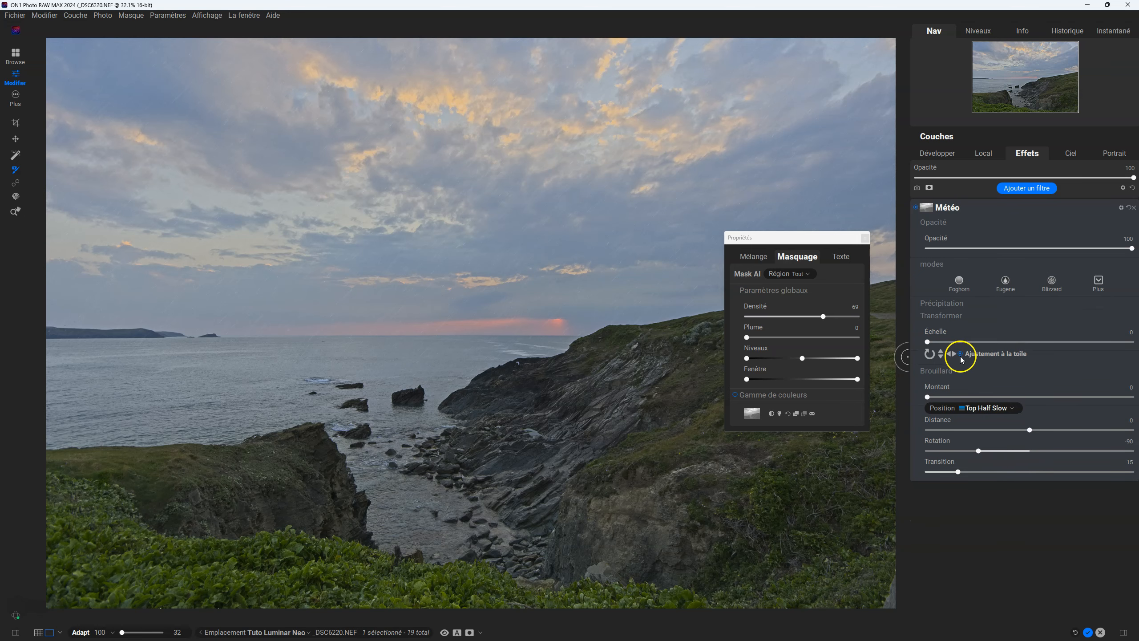
click(946, 305)
drag(929, 438, 1047, 433)
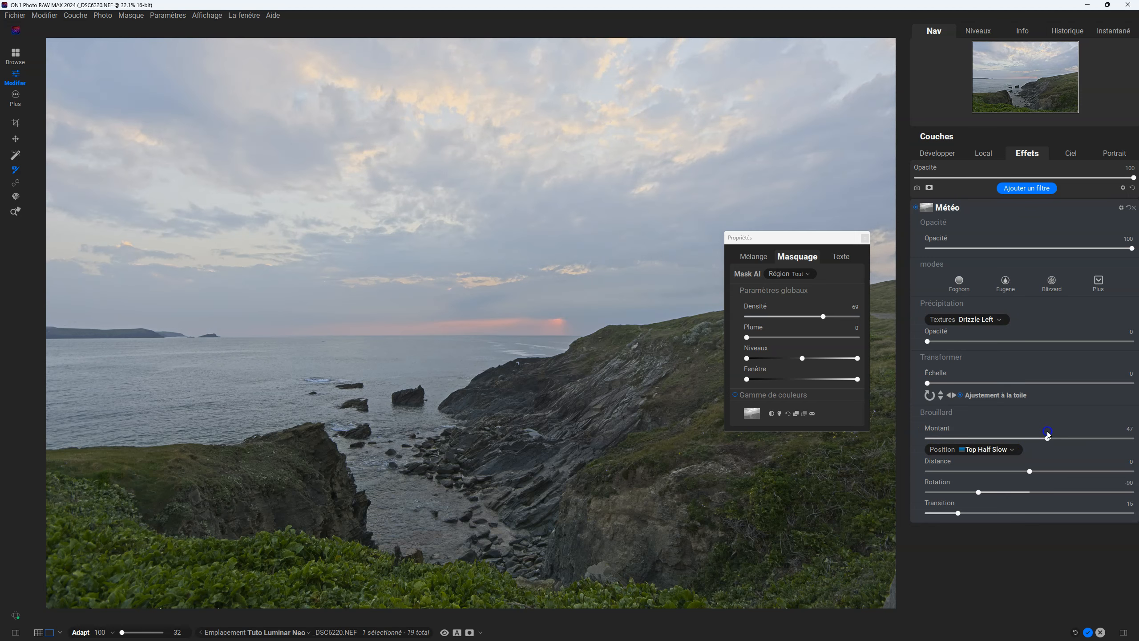
click(992, 450)
click(972, 253)
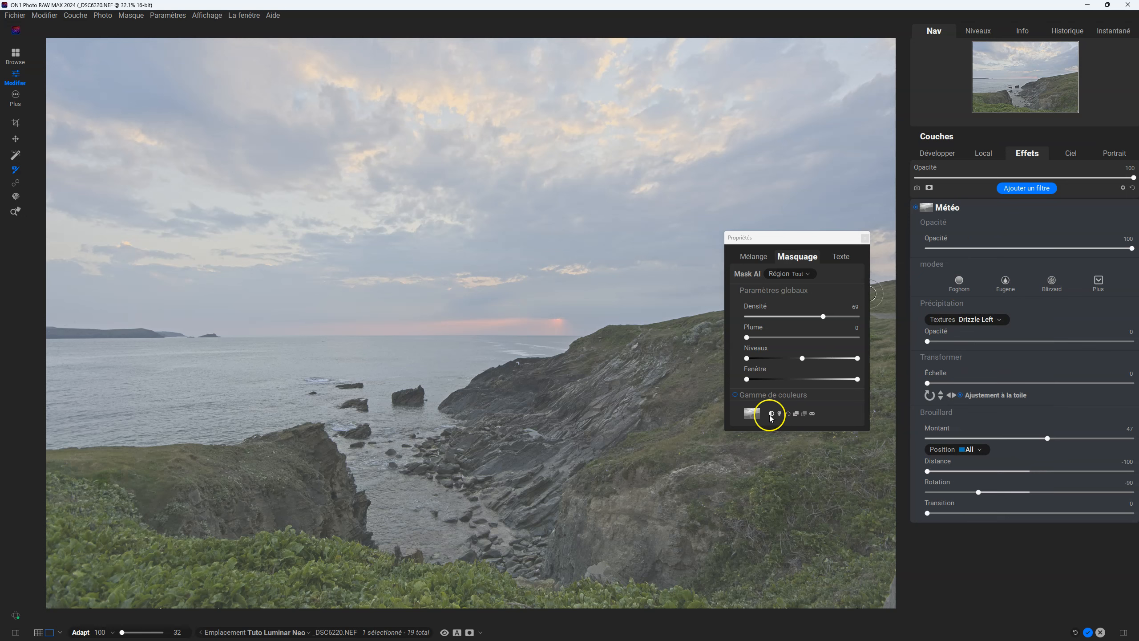
- Invert the luminosity mask, adjust its levels and set its density to 59
drag(802, 358, 829, 360)
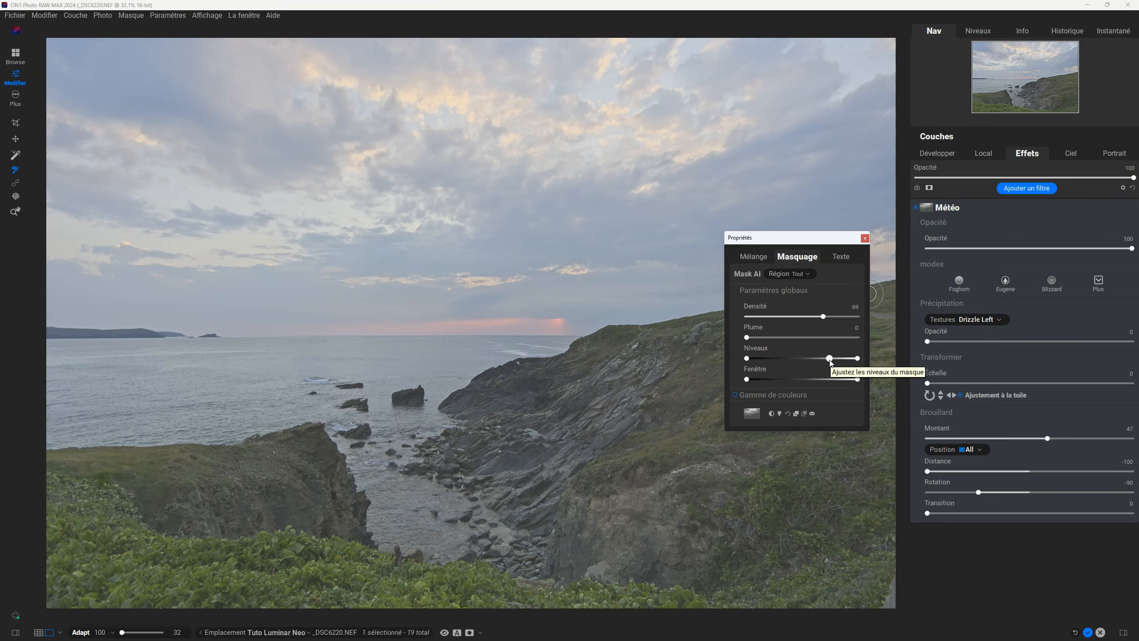
click(772, 413)
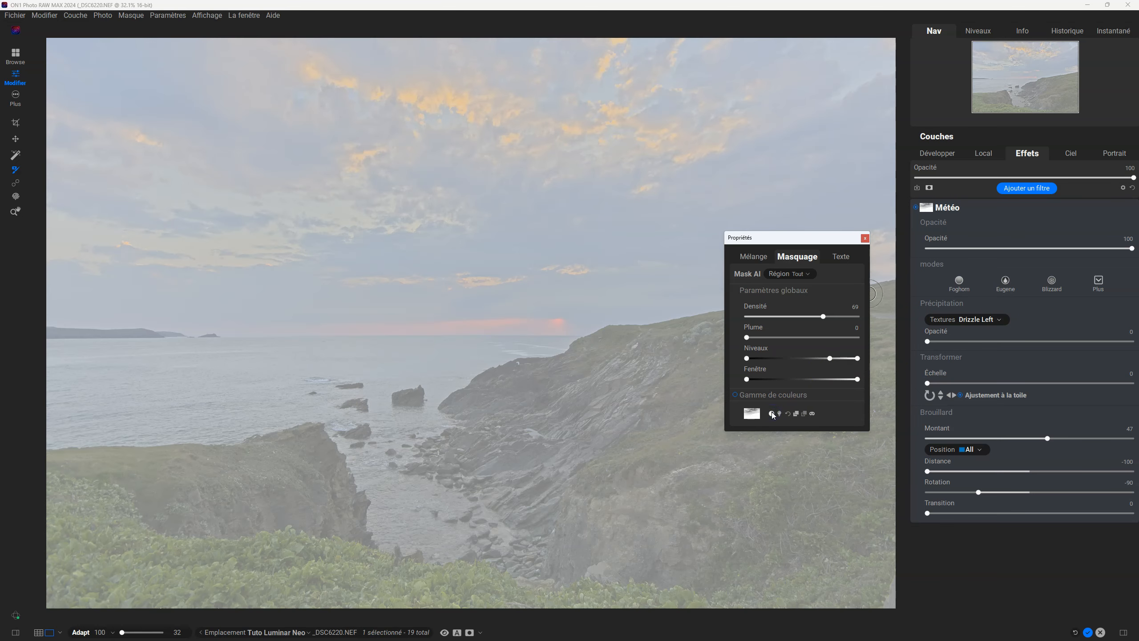
mouse_move(830, 358)
mouse_down()
mouse_move(791, 362)
mouse_move(852, 361)
mouse_move(817, 358)
mouse_up()
click(823, 317)
mouse_move(823, 316)
mouse_down()
mouse_move(872, 325)
mouse_move(789, 317)
mouse_move(812, 317)
mouse_up()
mouse_move(747, 358)
mouse_down()
mouse_move(766, 362)
mouse_move(747, 359)
mouse_up()
click(748, 379)
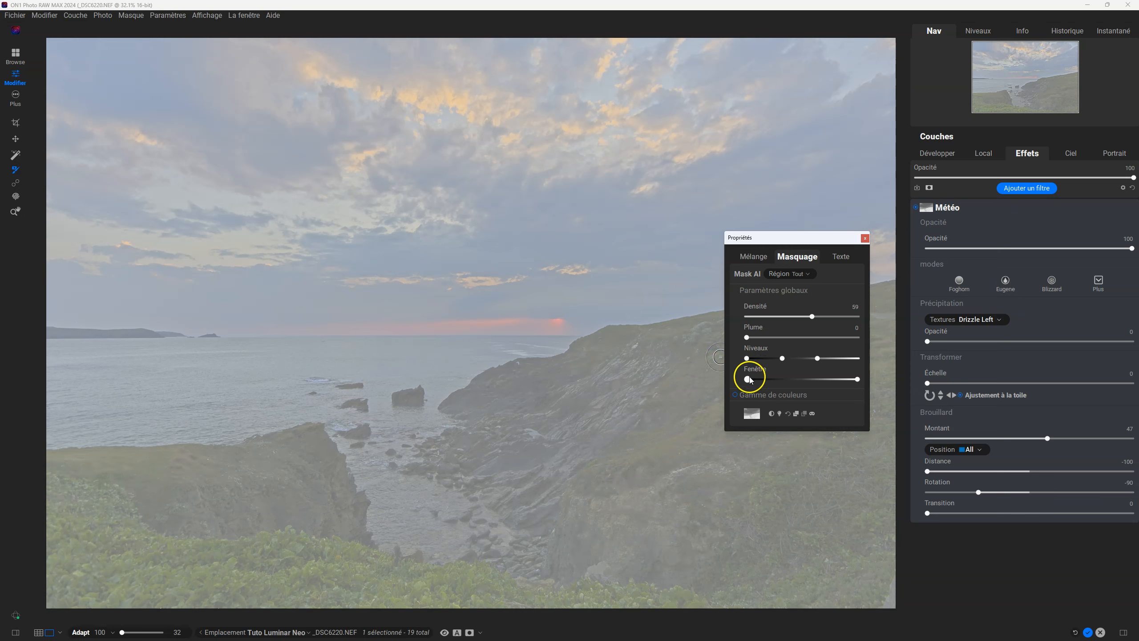
- Invert the luminosity mask again and refine its levels, with density 87 and feather (Plume) 29
drag(748, 379, 717, 375)
drag(857, 378, 888, 380)
click(773, 415)
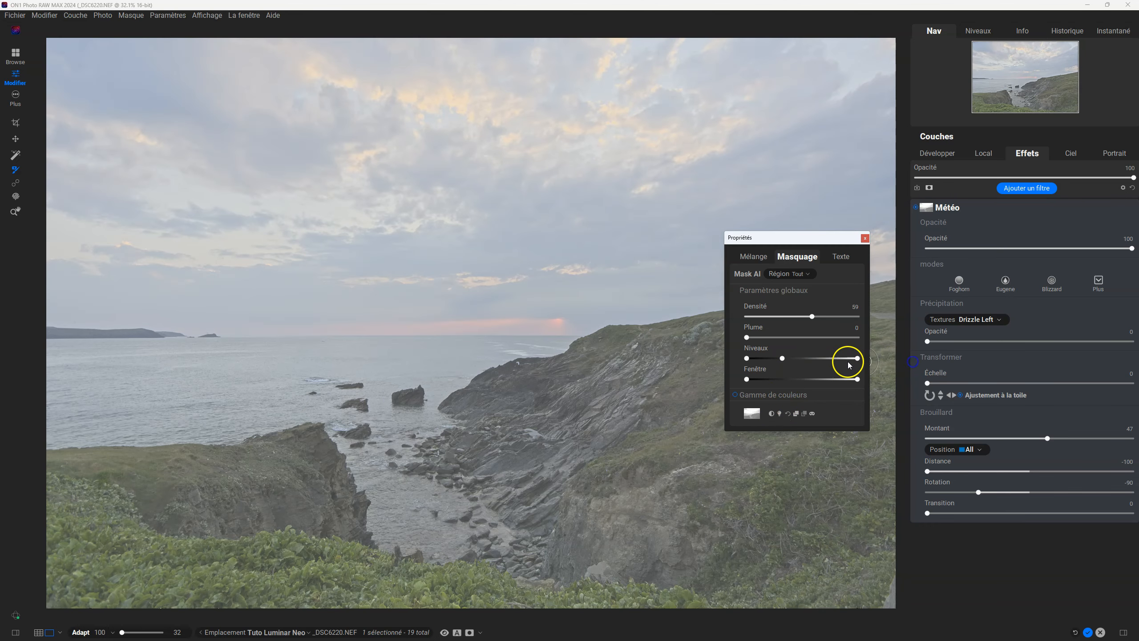
drag(782, 358, 846, 317)
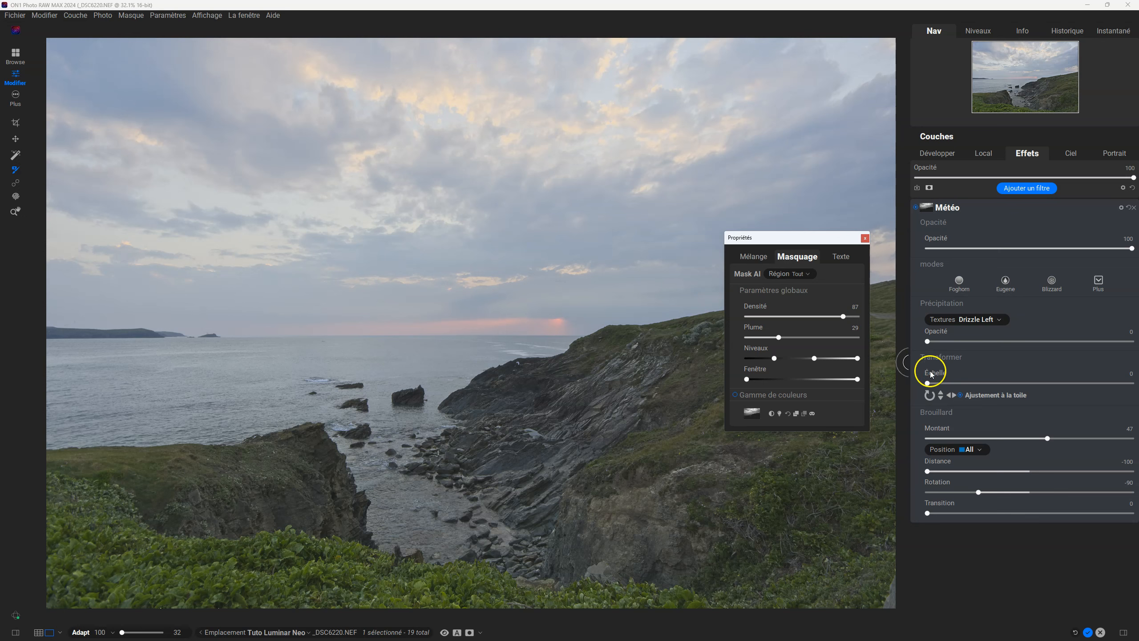
- Compare the photo with and without the Météo filter, delete the filter and close the mask properties
click(917, 208)
click(917, 207)
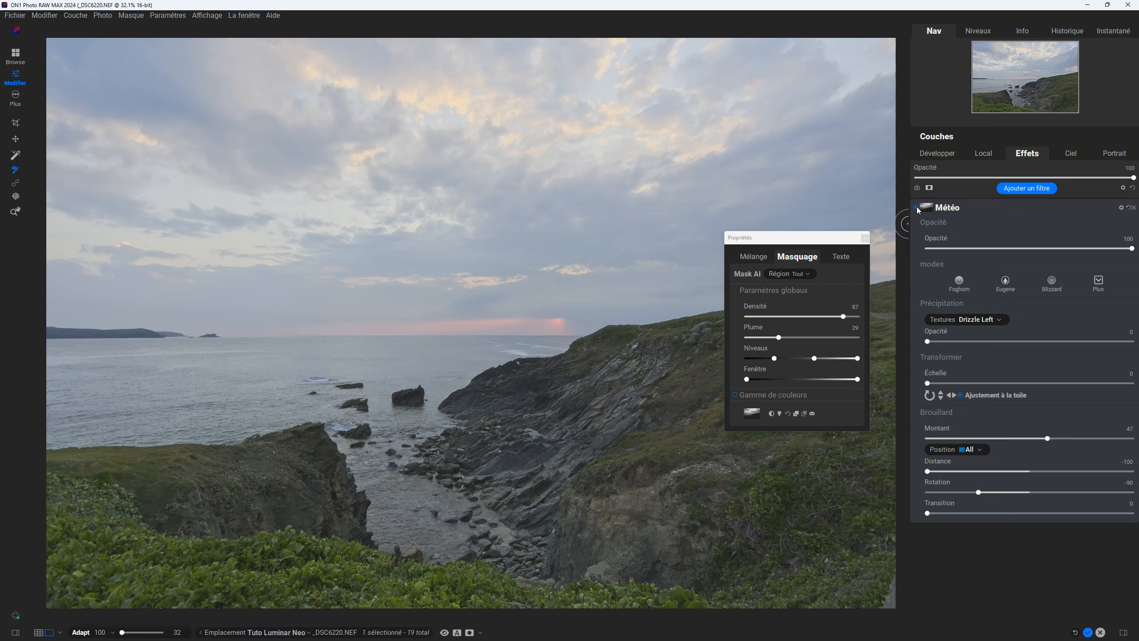
click(1134, 208)
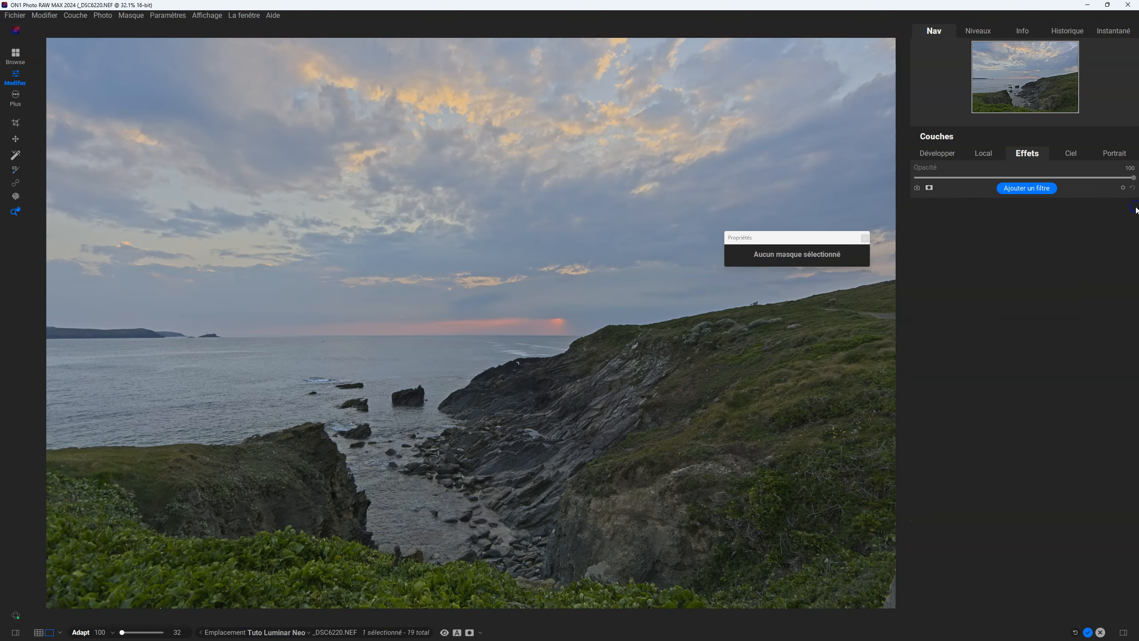
click(865, 237)
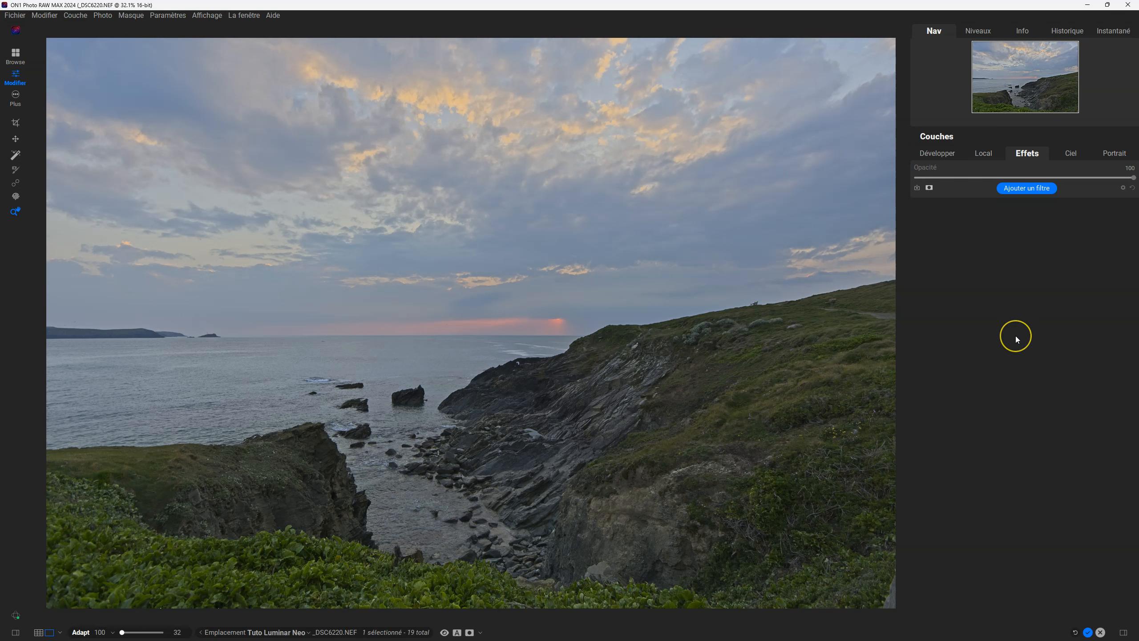